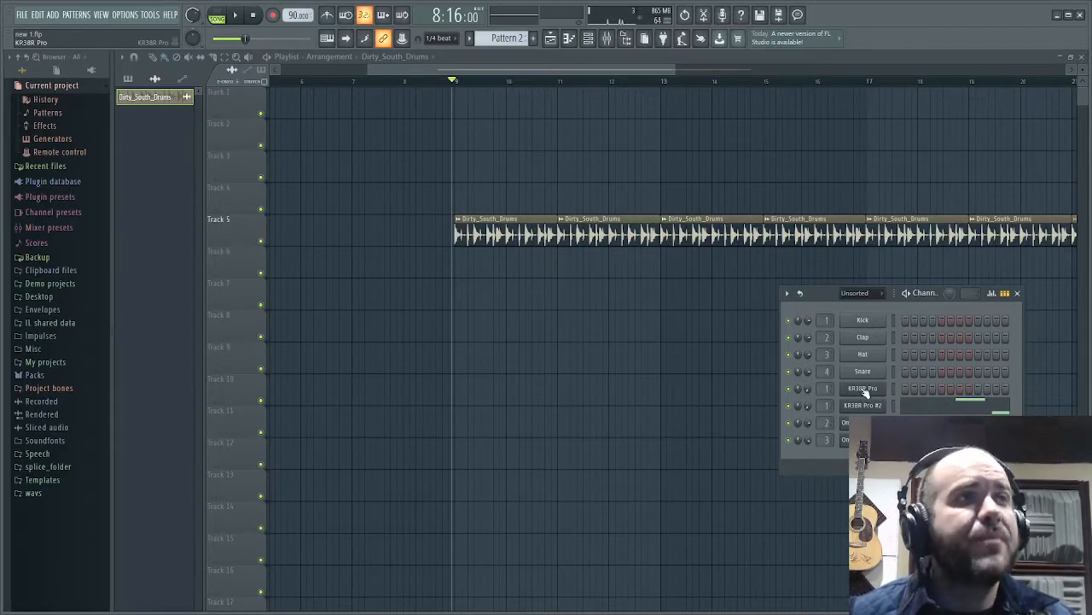
- Play the Dirty_South_Drums loop on Track 5 from bar 9, and stop playback
click(455, 80)
key(F6)
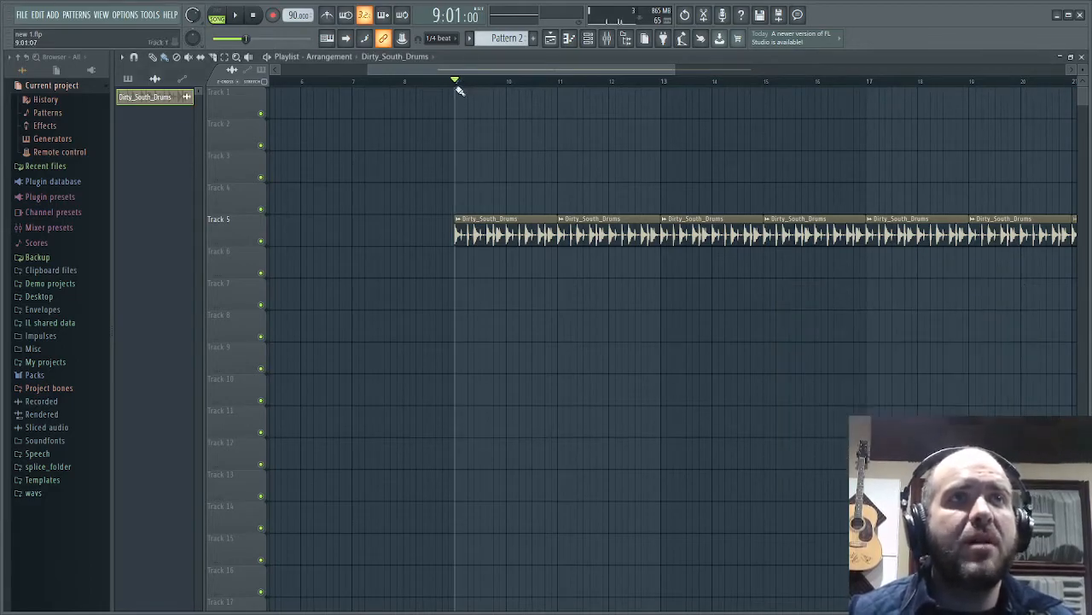
key(space)
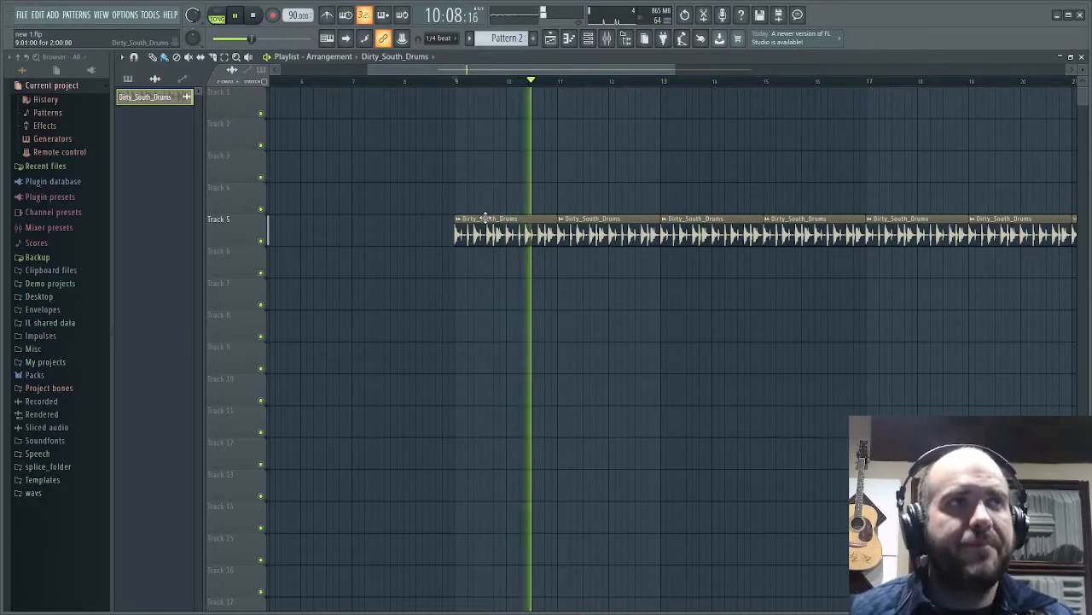
key(space)
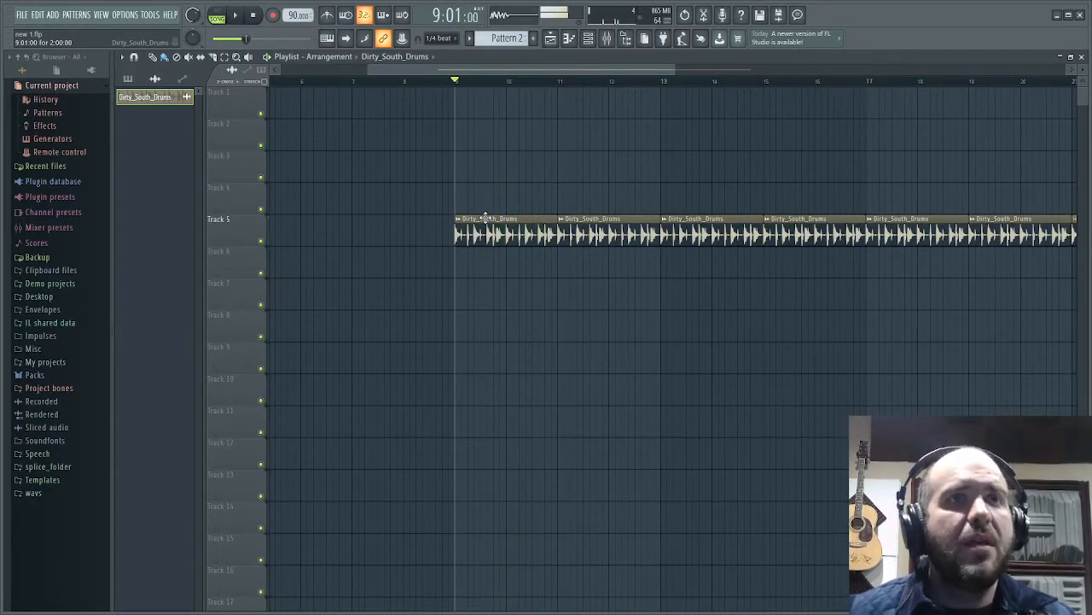
- Show the channel rack and bring up the KR38R Pro generator's main interface to examine its chord settings
click(588, 37)
drag(823, 294, 656, 362)
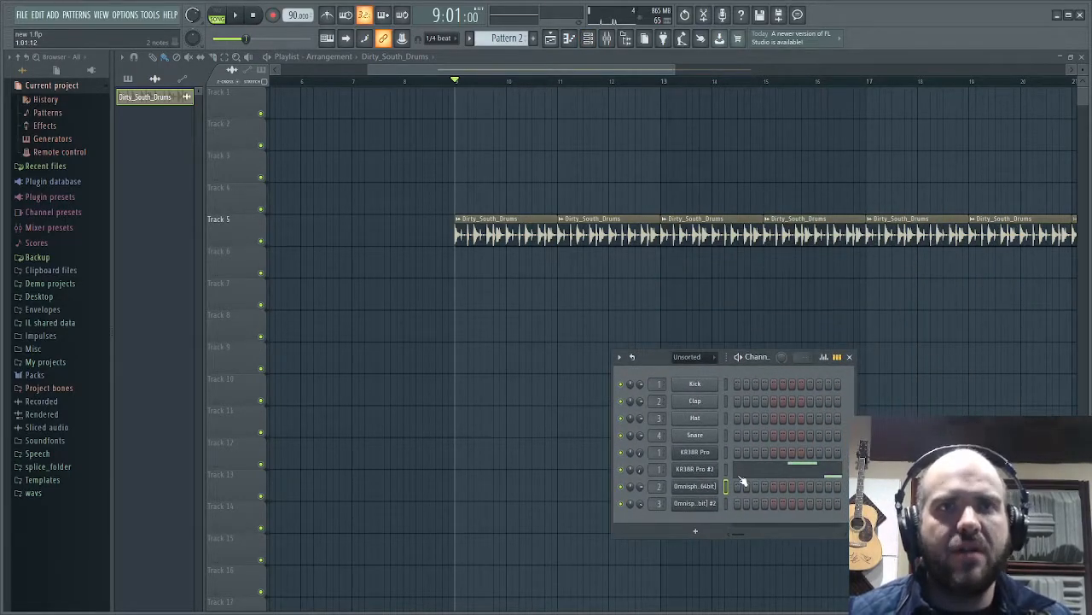
drag(659, 361, 696, 288)
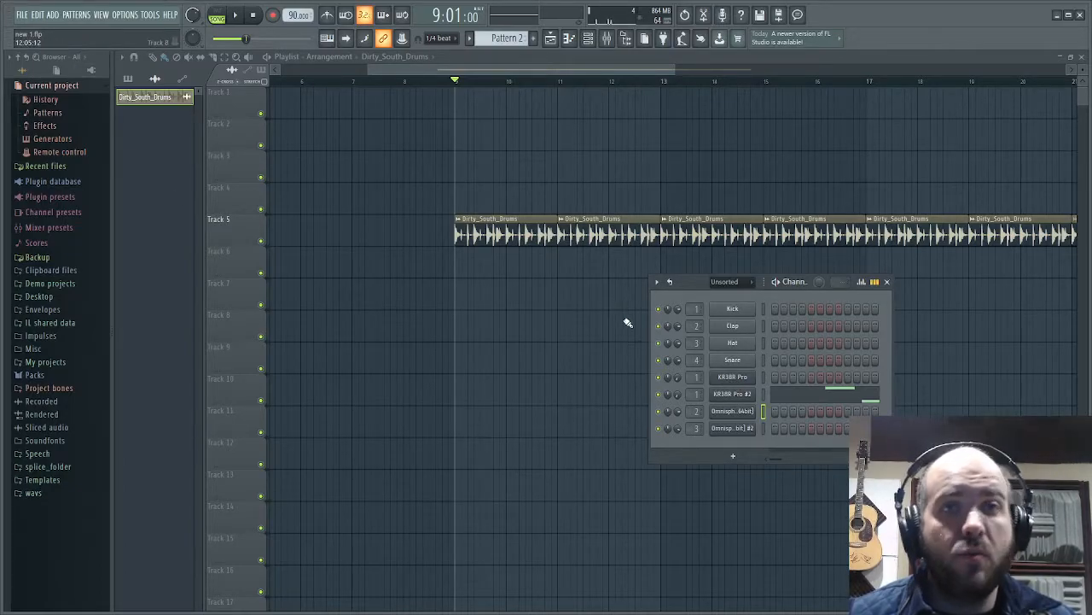
click(732, 376)
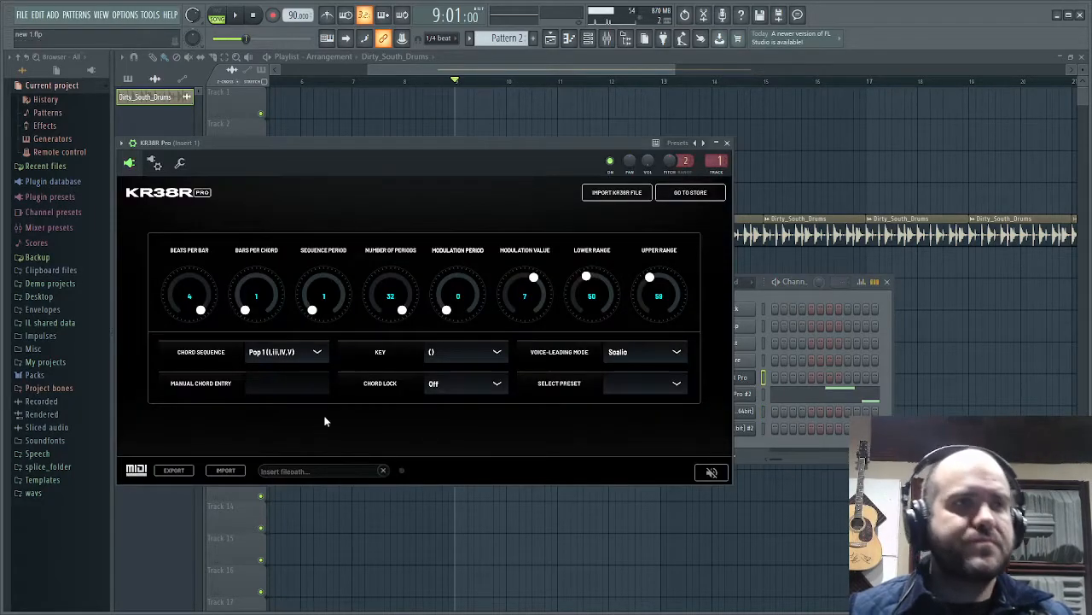
drag(407, 145, 529, 159)
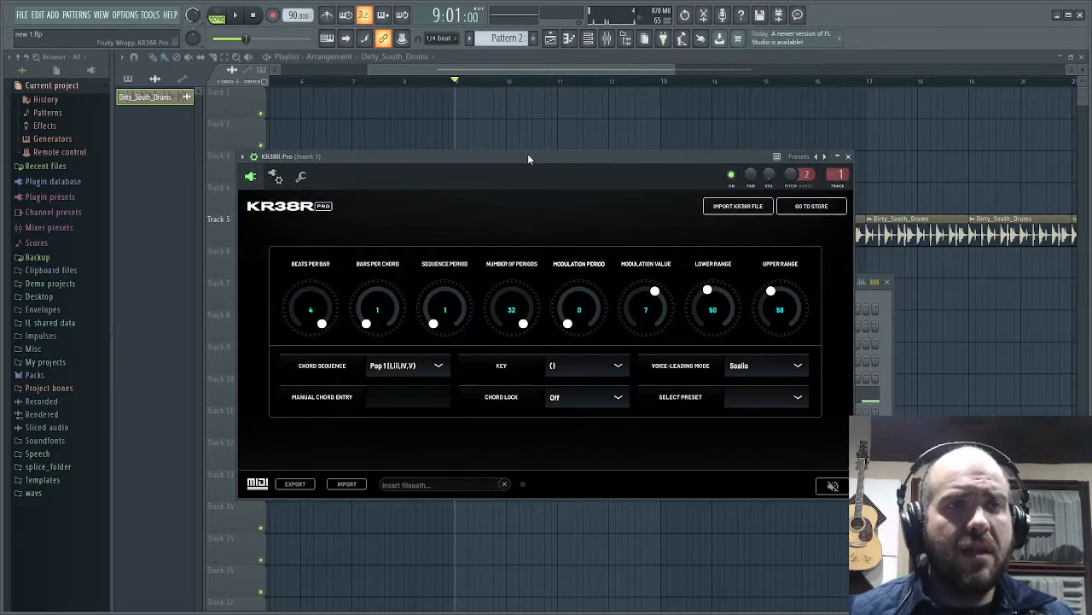
drag(646, 156, 566, 93)
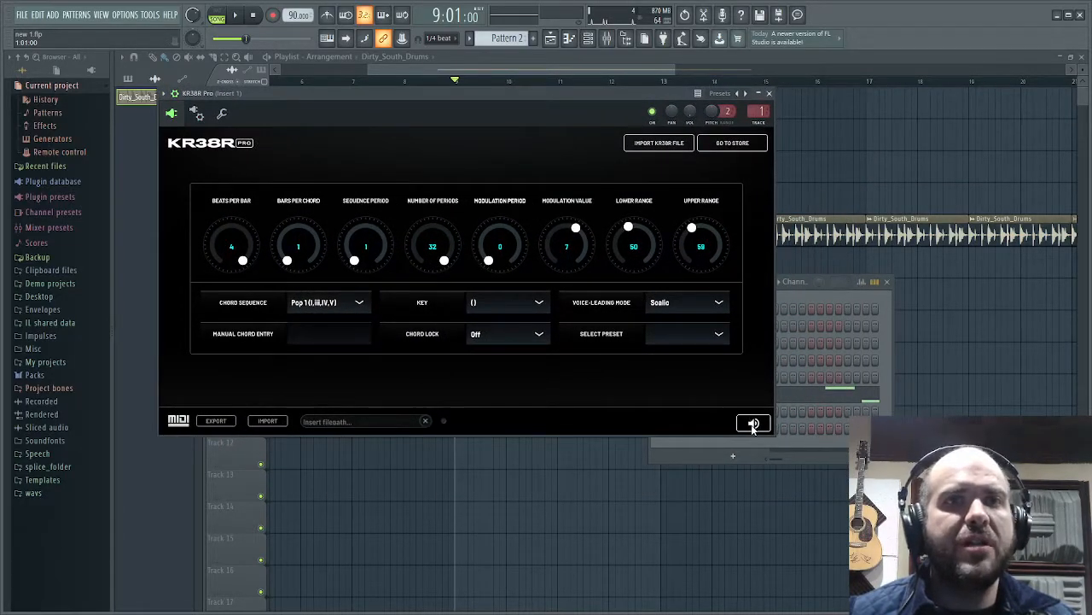
- Inspect the MIDI output port in KR38R Pro's wrapper settings, and close the plugin
click(197, 114)
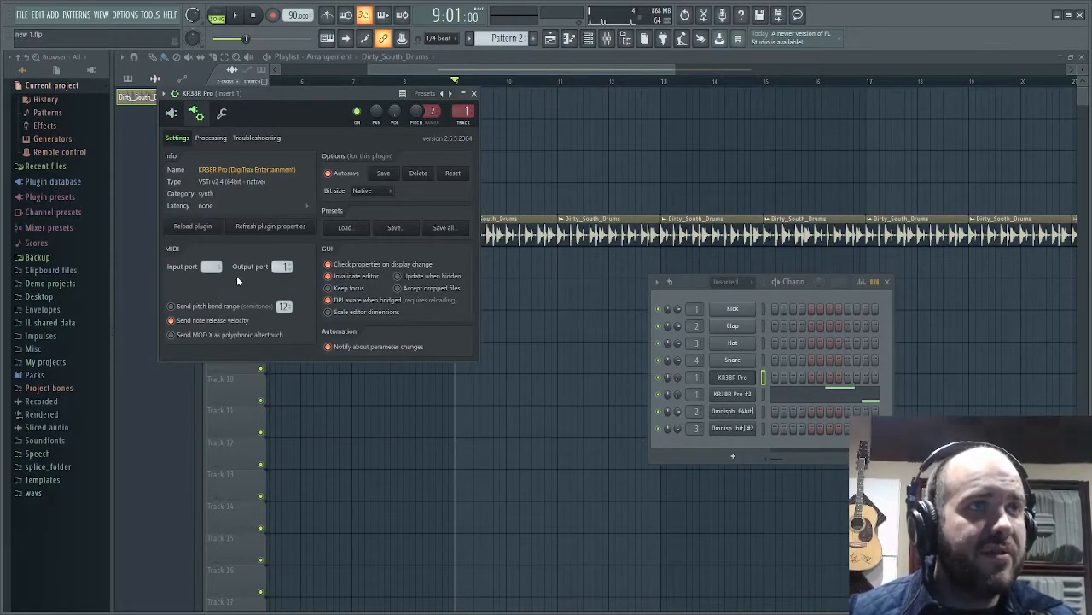
drag(283, 268, 283, 263)
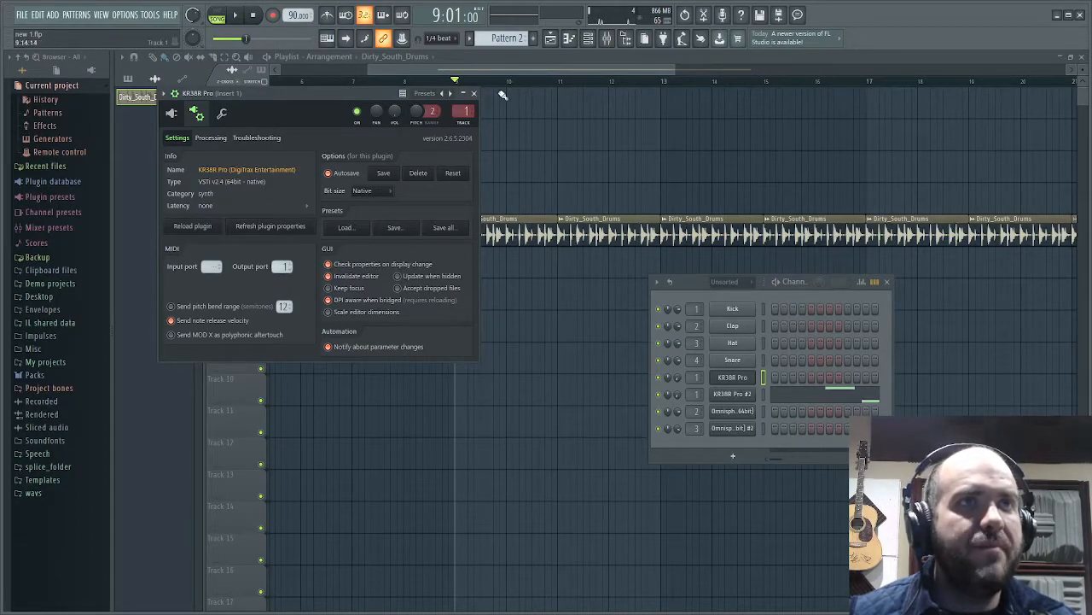
click(473, 93)
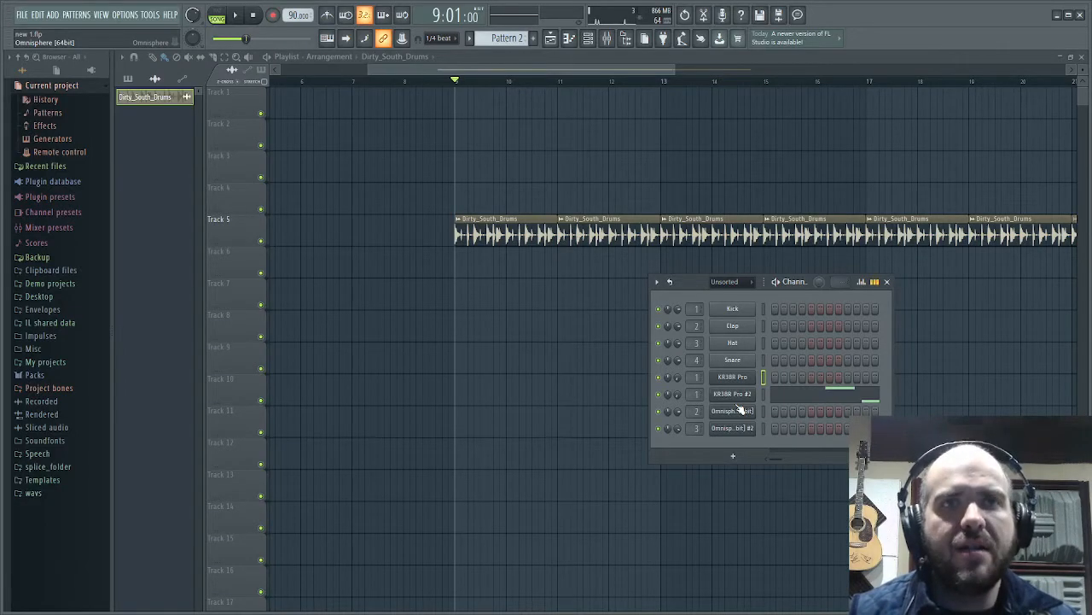
- Examine the first Omnisphere channel's loaded patch and its MIDI input port, and close the plugin
click(739, 410)
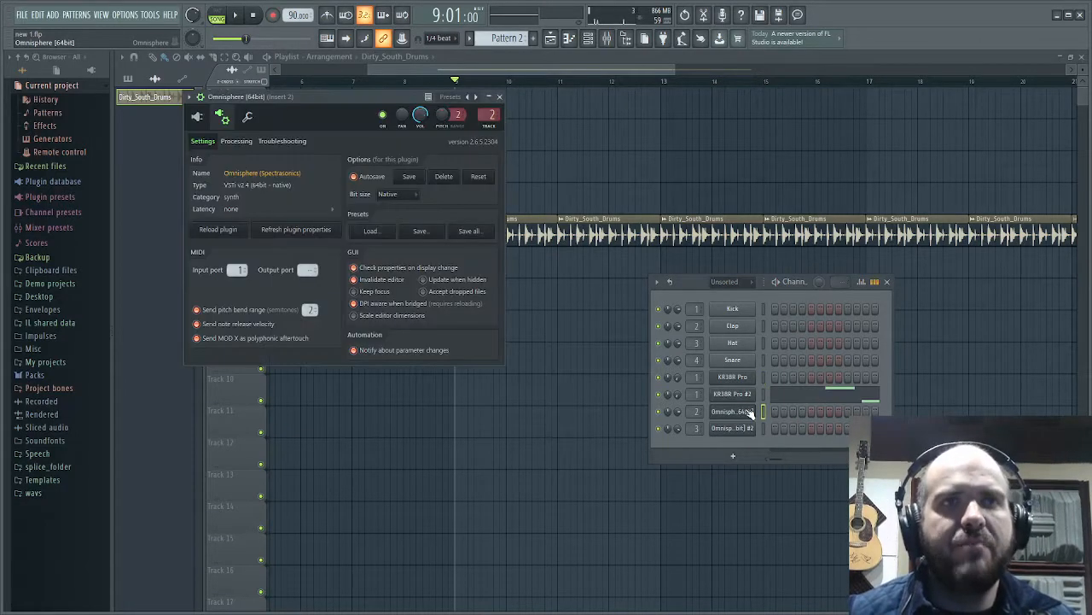
click(196, 117)
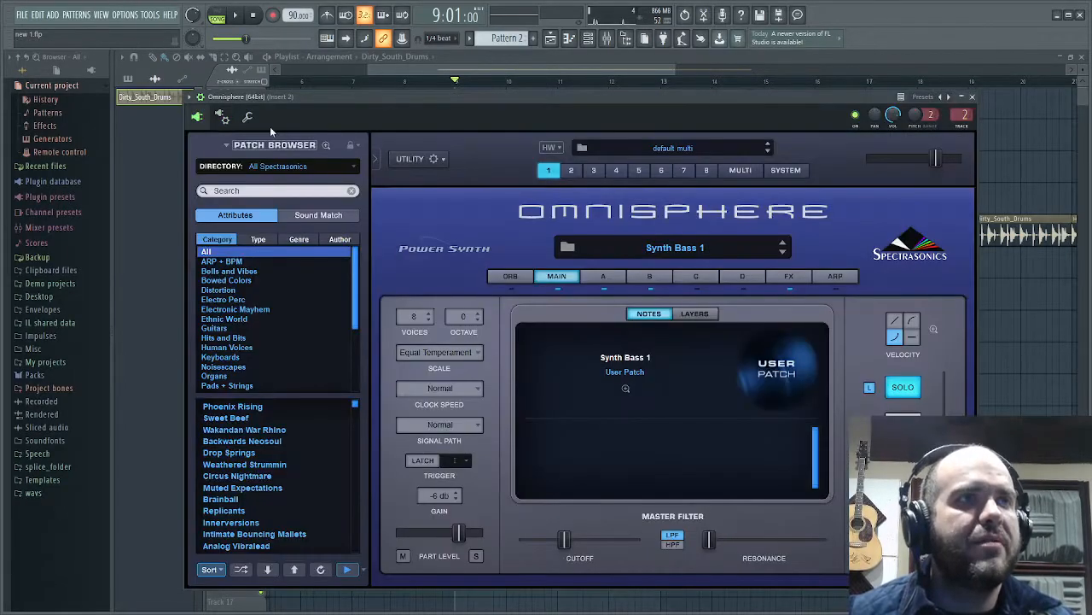
drag(358, 99, 405, 103)
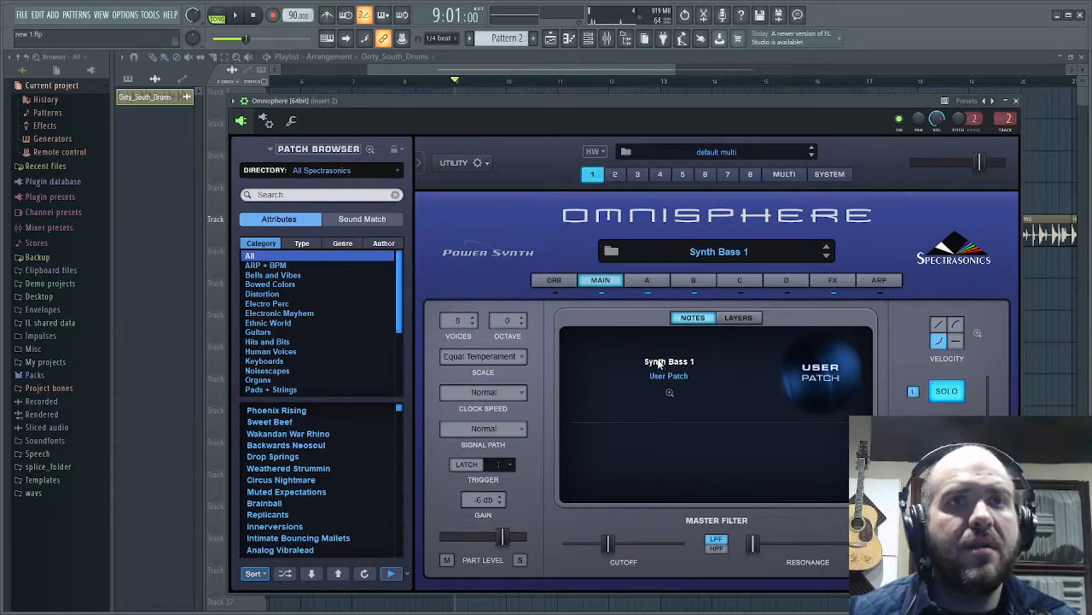
click(266, 122)
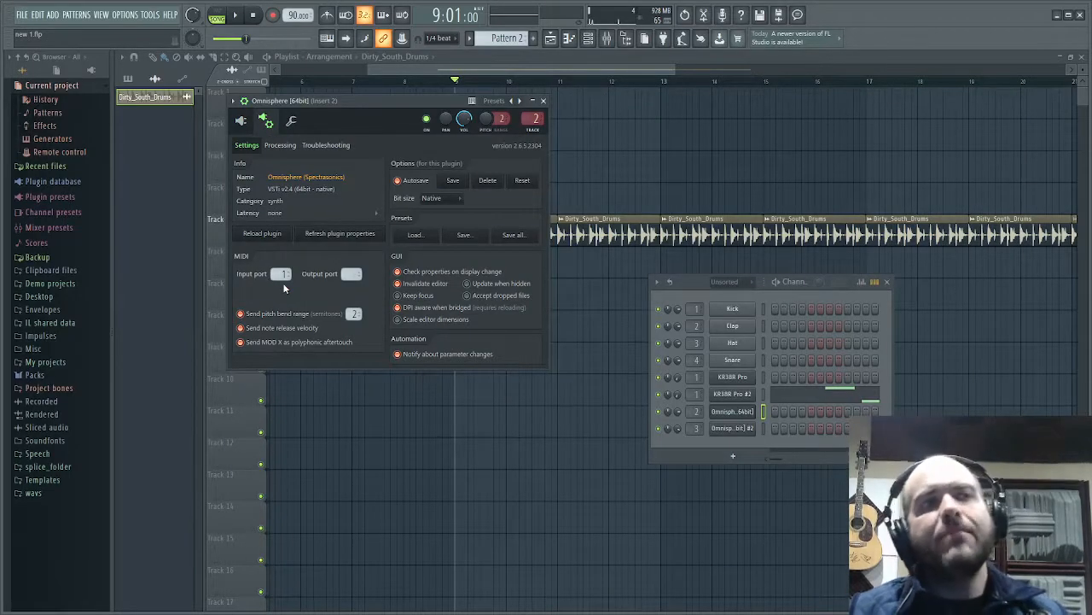
scroll(285, 273, up, 1)
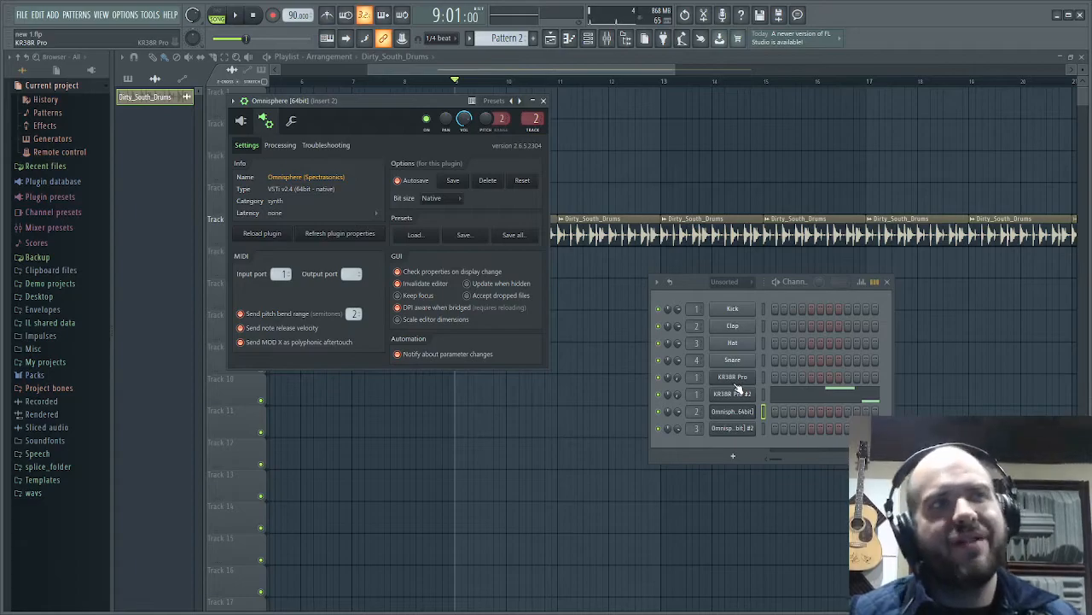
click(543, 100)
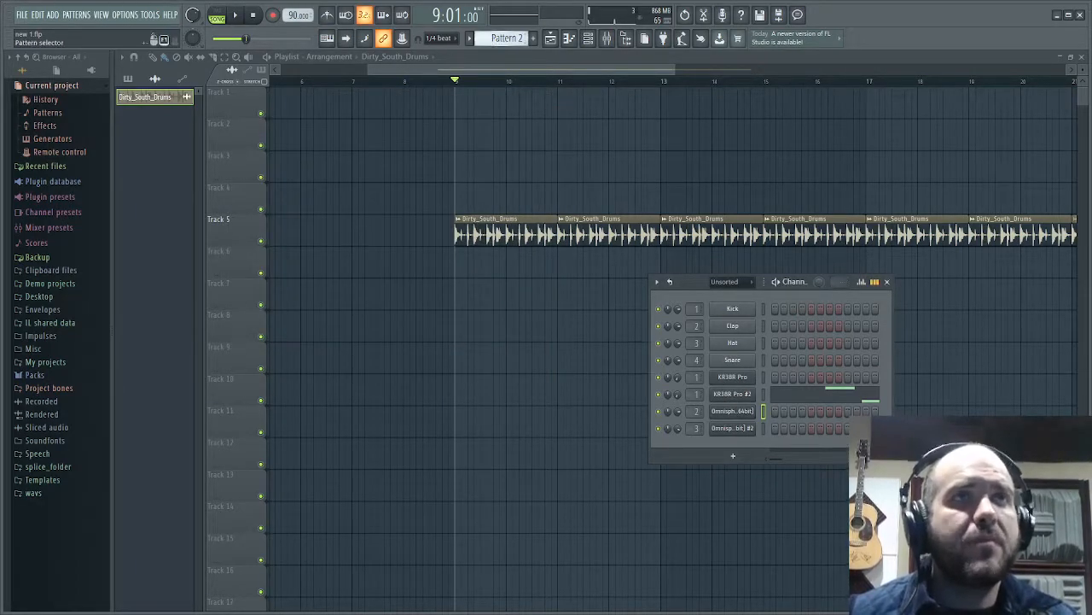
- Place a Pattern 1 clip on Track 6 at bar 9 and view its KR38R Pro notes in the piano roll
scroll(519, 38, down, 1)
scroll(519, 38, up, 2)
drag(521, 296, 474, 262)
double_click(473, 262)
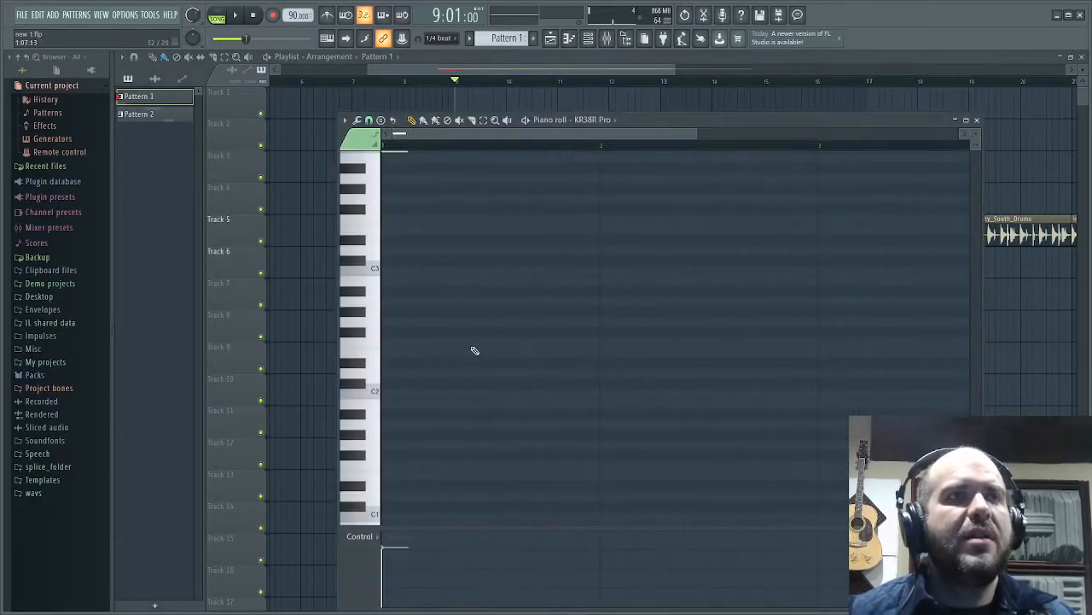
scroll(400, 273, down, 3)
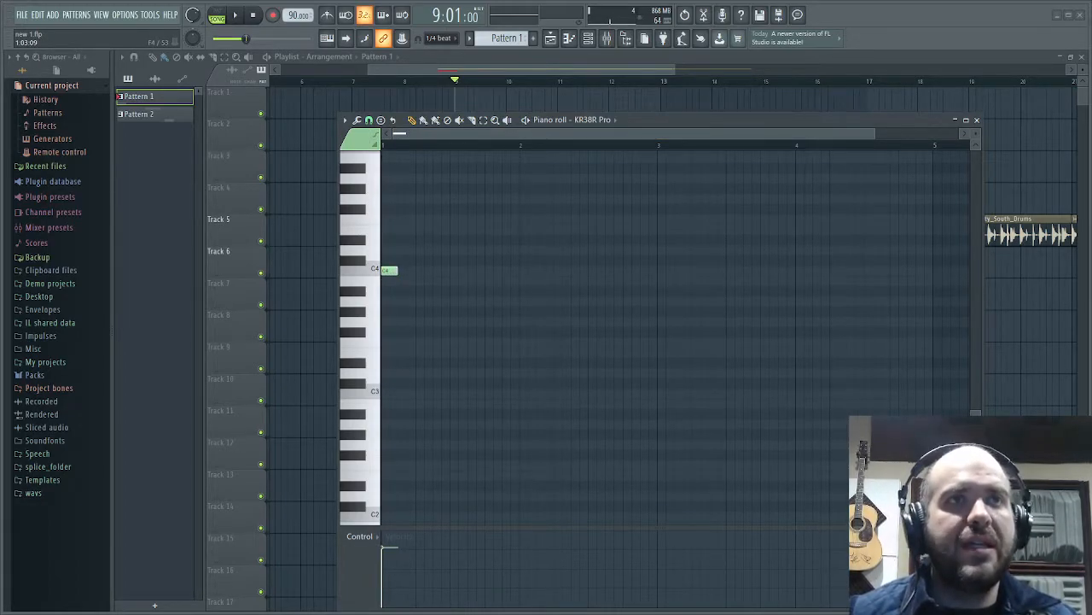
click(578, 73)
- Reopen KR38R Pro's main interface and set its chord sequence to Pop 1 (I,iii,IV,V)
click(590, 38)
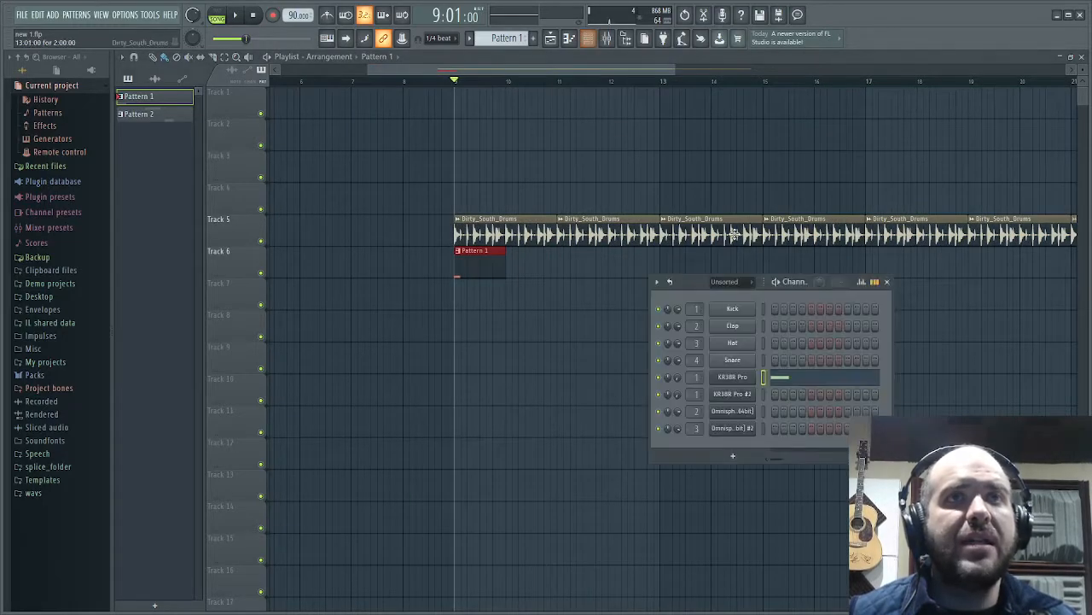
click(733, 376)
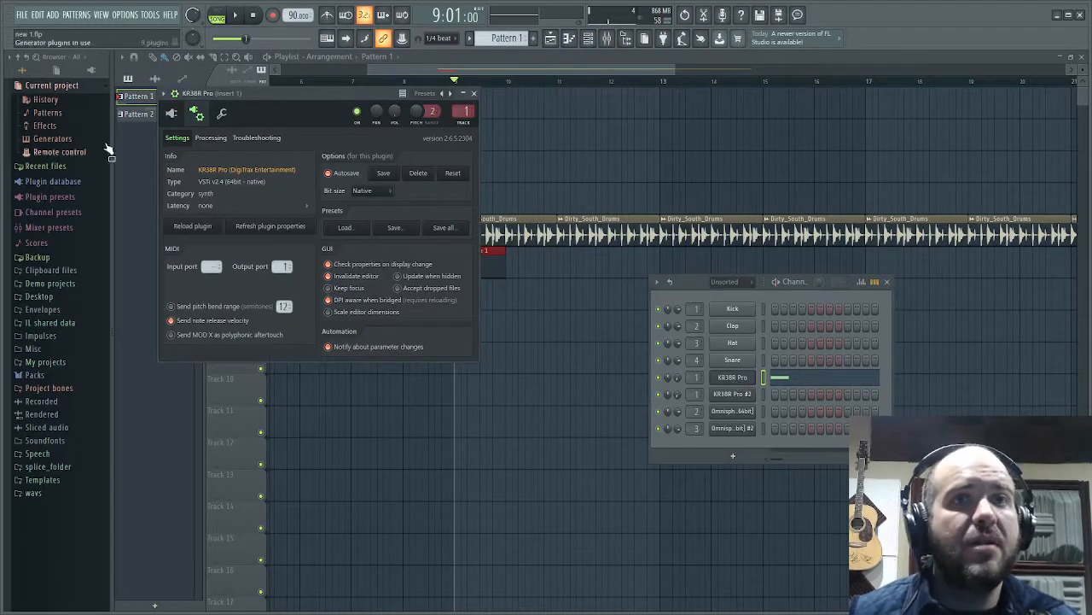
click(171, 114)
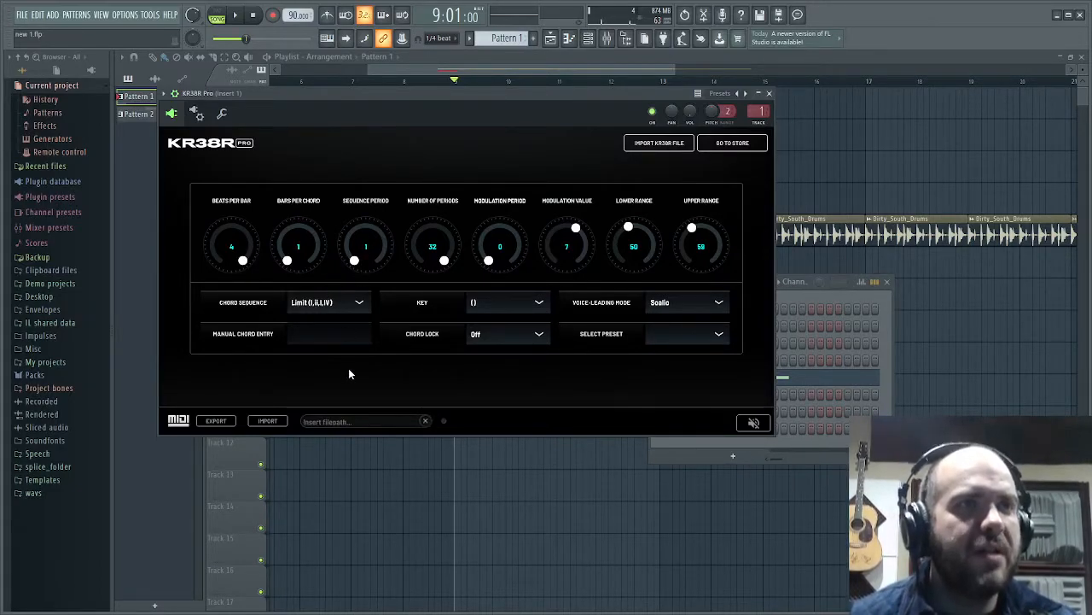
click(348, 368)
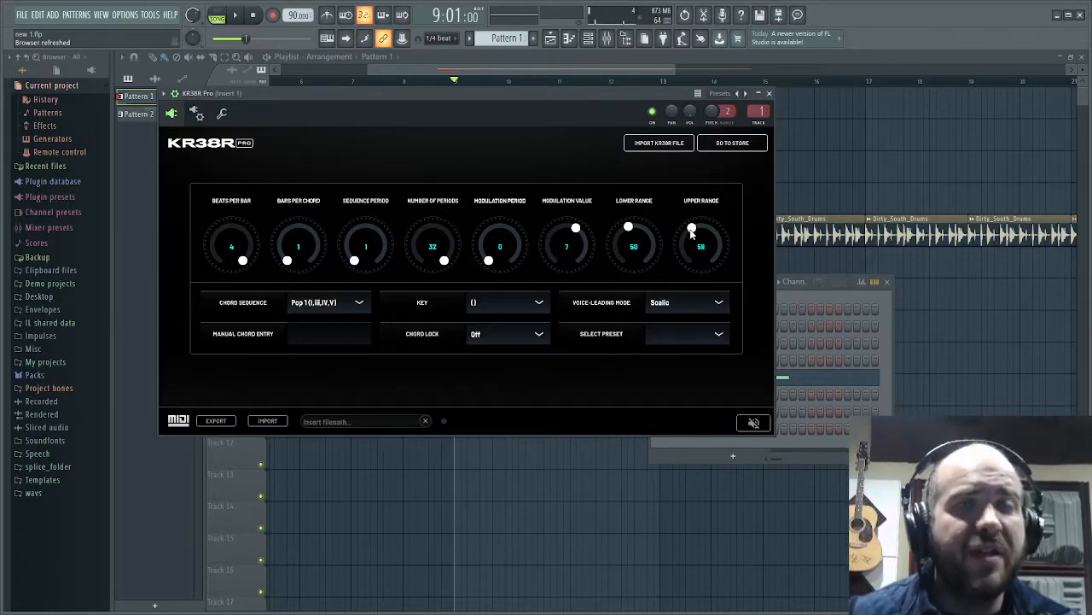
- Set KR38R Pro's upper range to 60, and close the plugin
drag(691, 229, 691, 239)
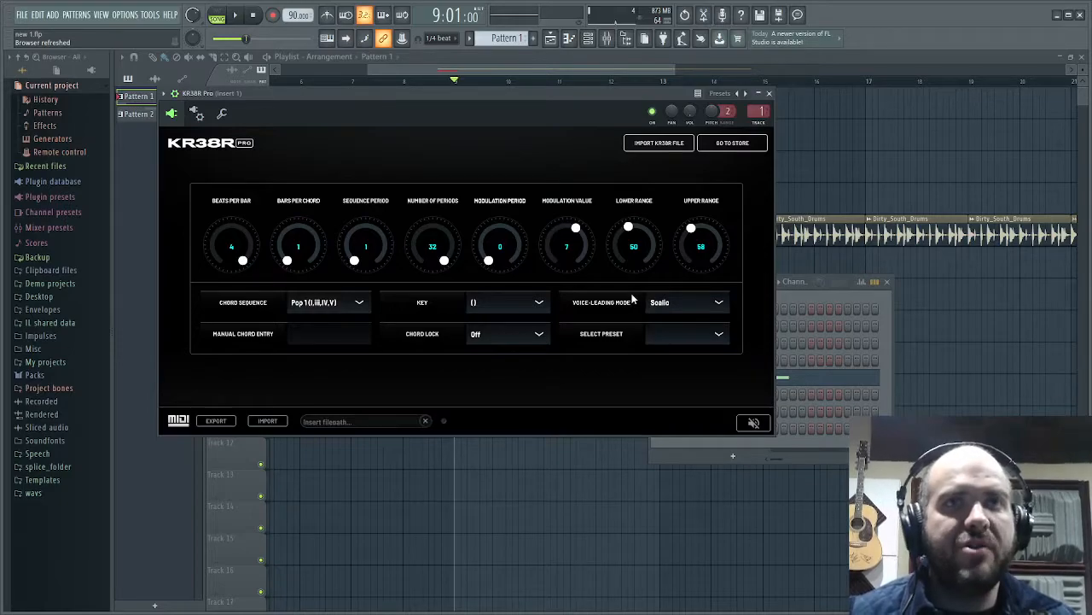
drag(698, 229, 714, 231)
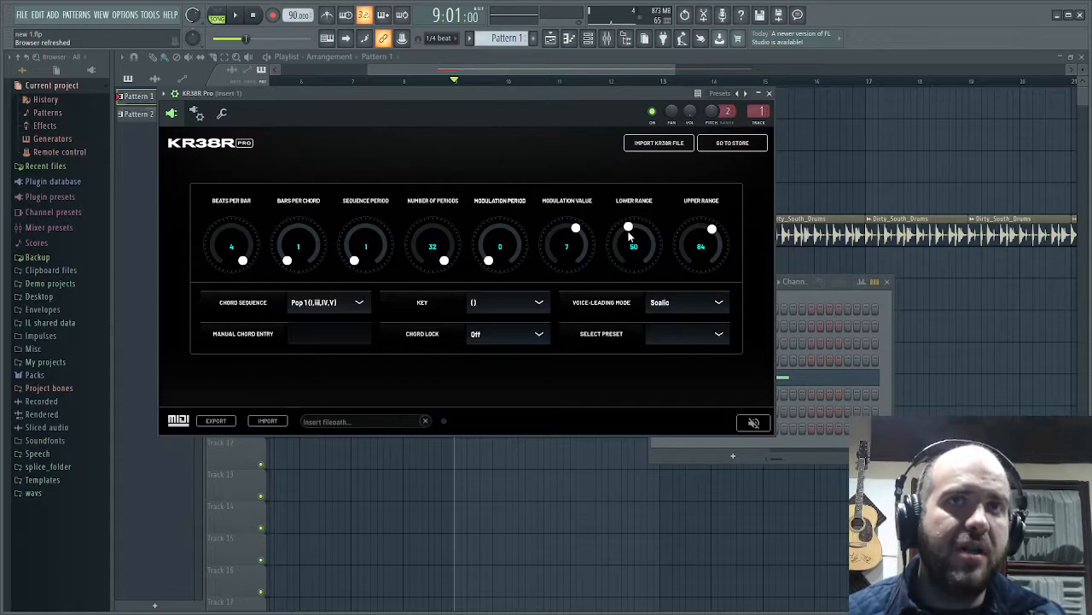
drag(697, 232, 695, 232)
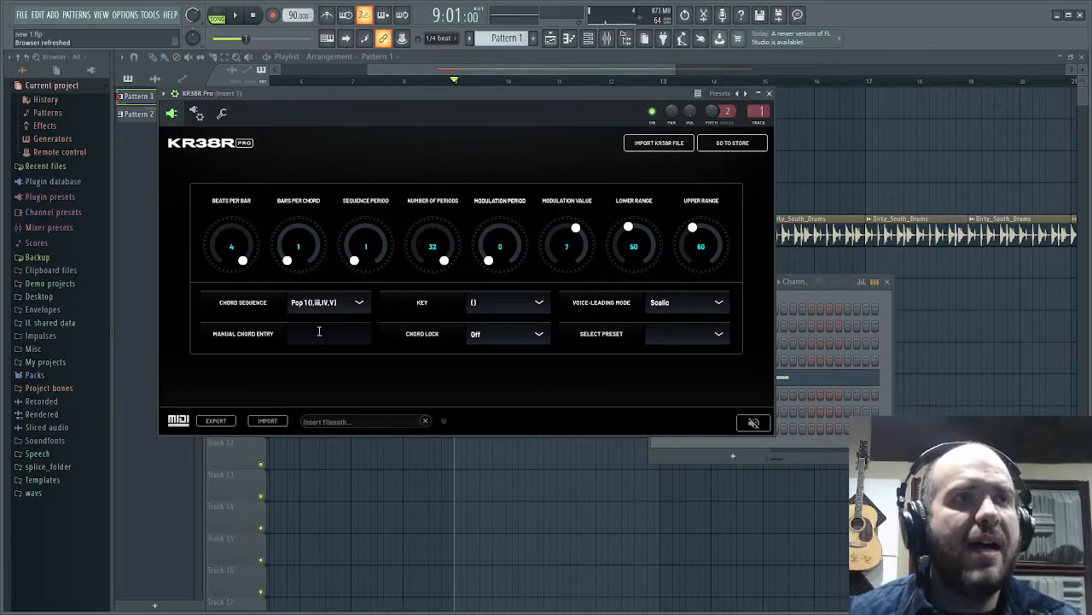
click(769, 93)
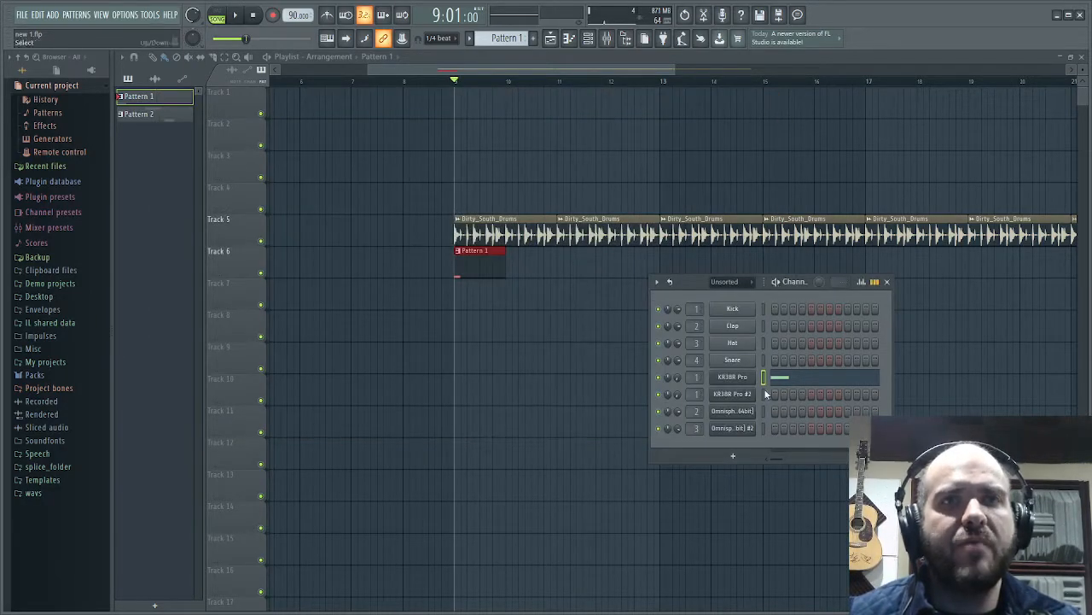
- Play the Pattern 1 clip together with the drum loop from bar 9, and stop playback
click(457, 83)
scroll(457, 85, up, 4)
click(473, 85)
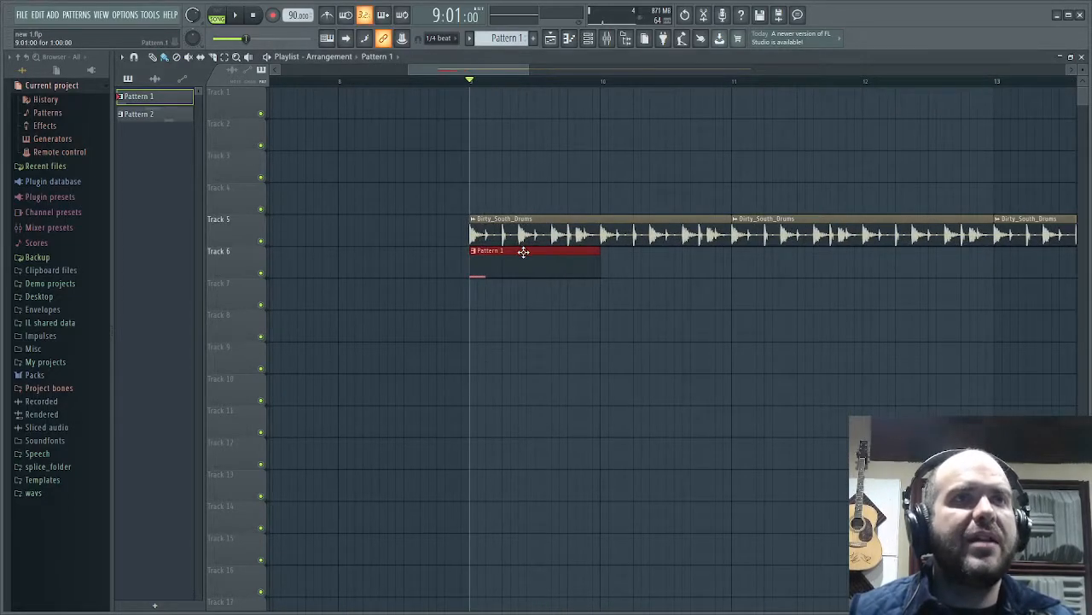
scroll(575, 285, down, 5)
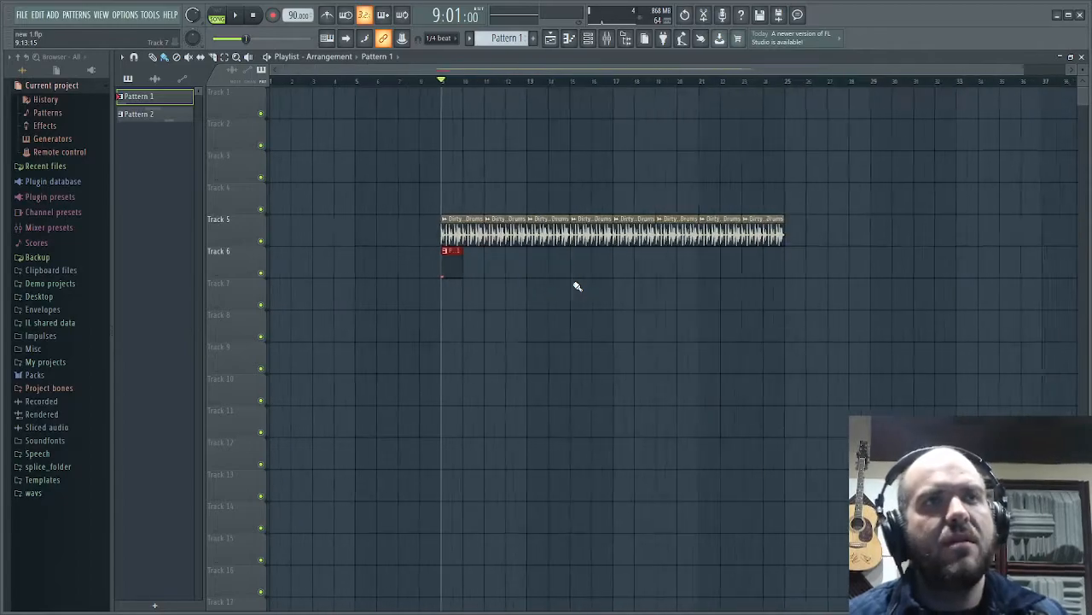
key(space)
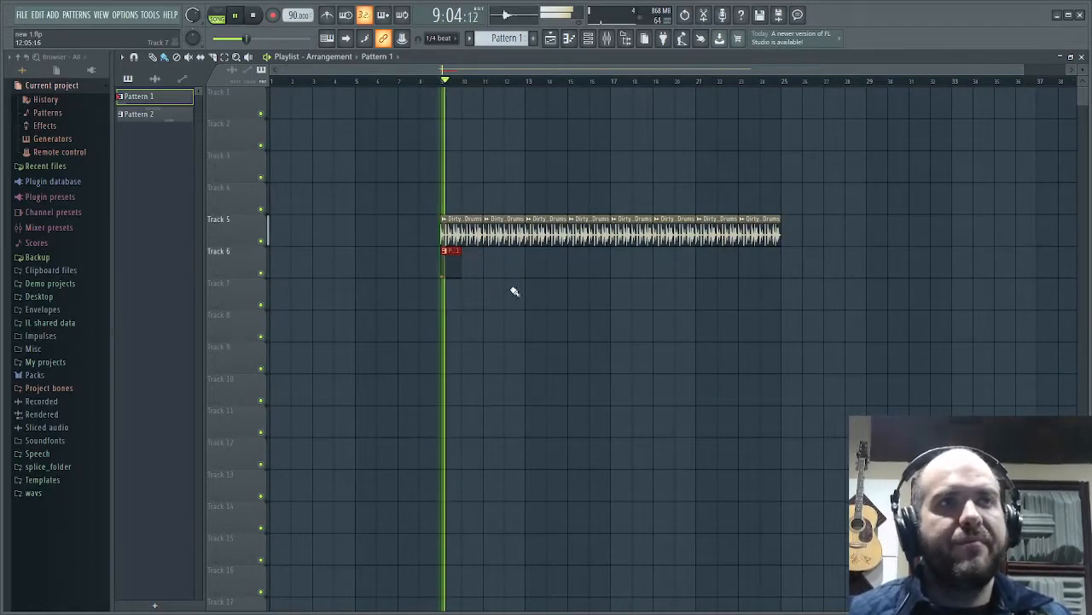
scroll(419, 287, up, 3)
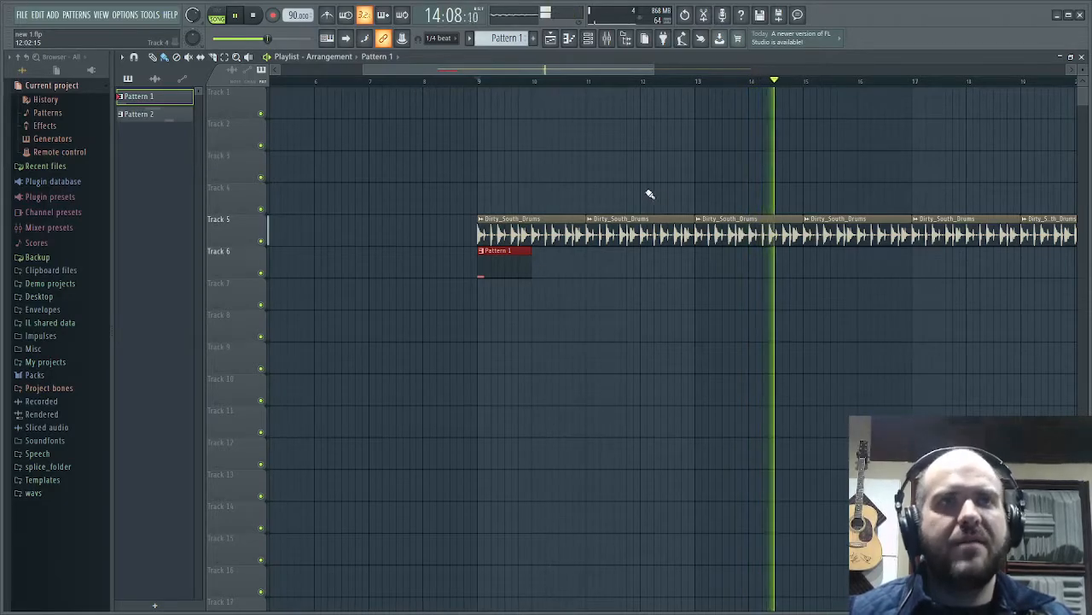
scroll(648, 193, down, 5)
scroll(475, 248, up, 5)
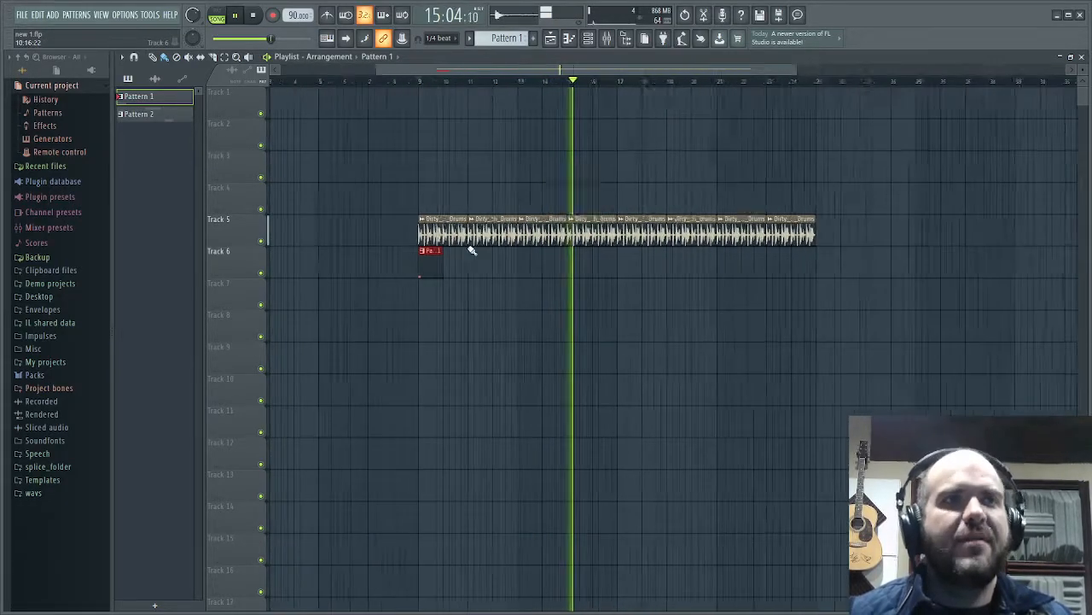
key(space)
- Bring up the main interface of the KR38R Pro #2 generator to examine its chord and range settings
click(589, 37)
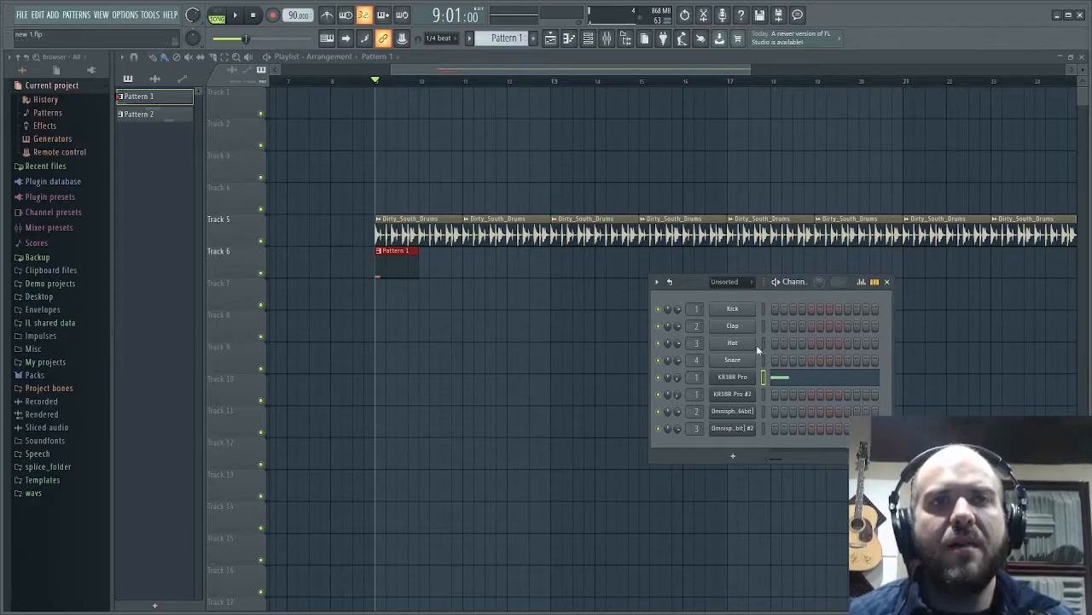
click(736, 394)
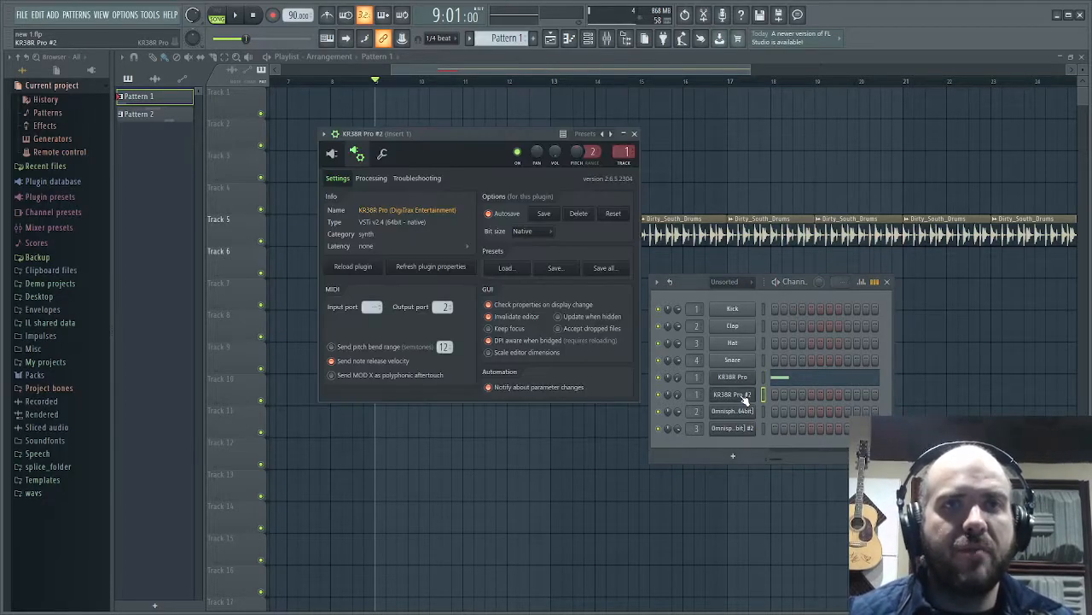
click(333, 156)
drag(448, 134, 327, 66)
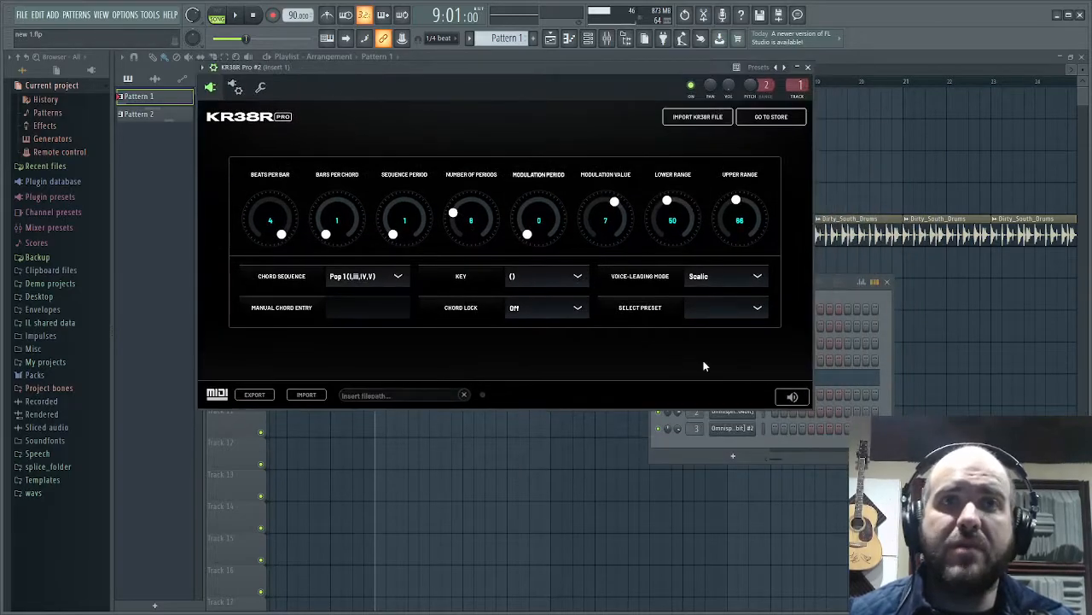
- Mute KR38R Pro #2's built-in sound and bring up its wrapper settings to view the MIDI output port
click(791, 396)
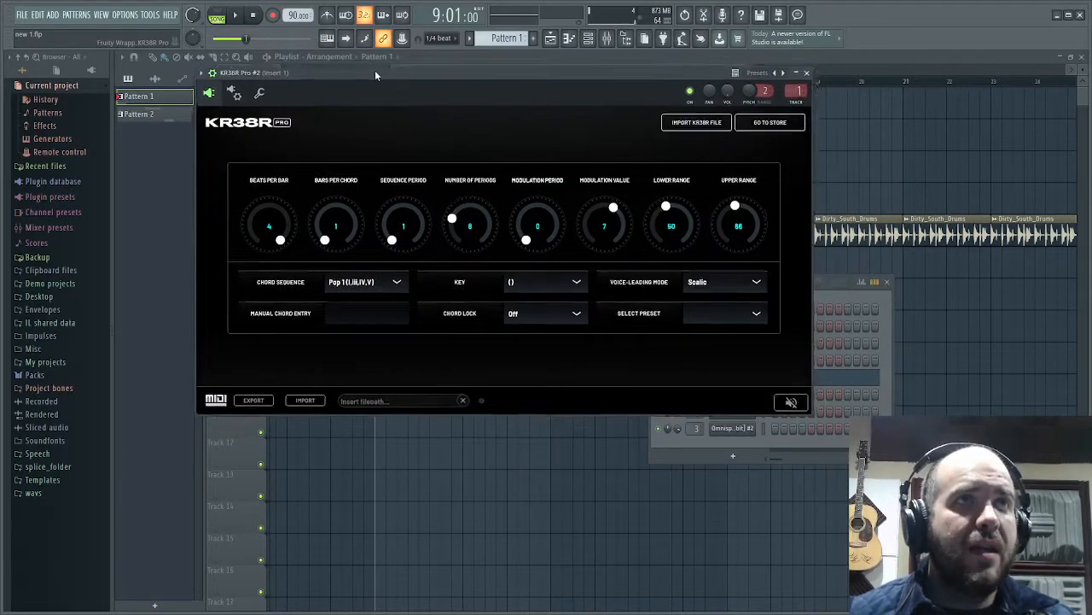
drag(374, 68, 391, 140)
click(248, 158)
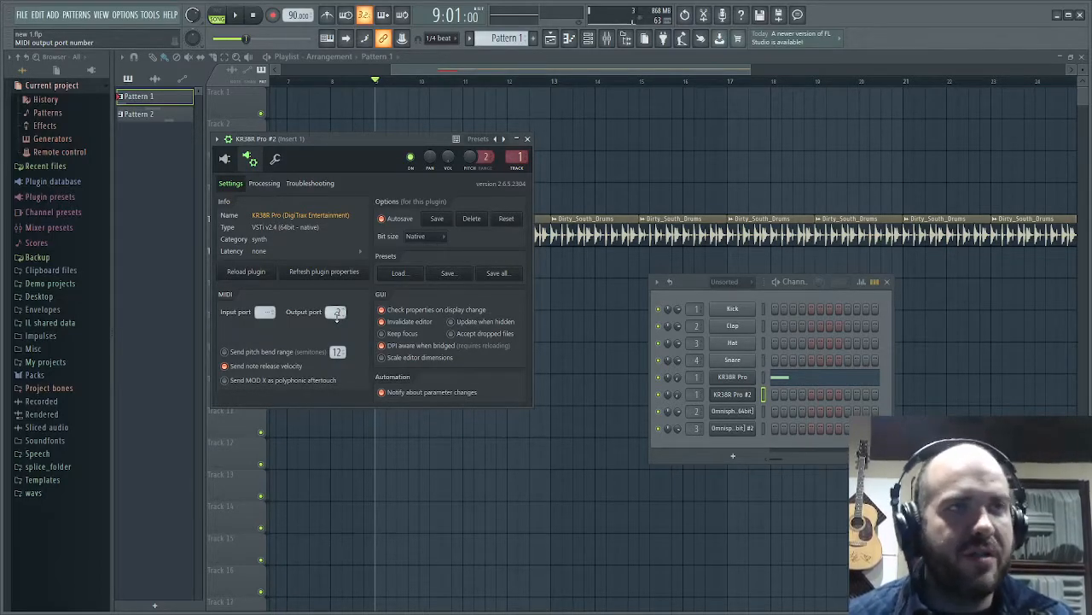
- Open Omnisphere #2 and bring up its wrapper settings to check the MIDI input port against KR38R Pro #2
click(741, 430)
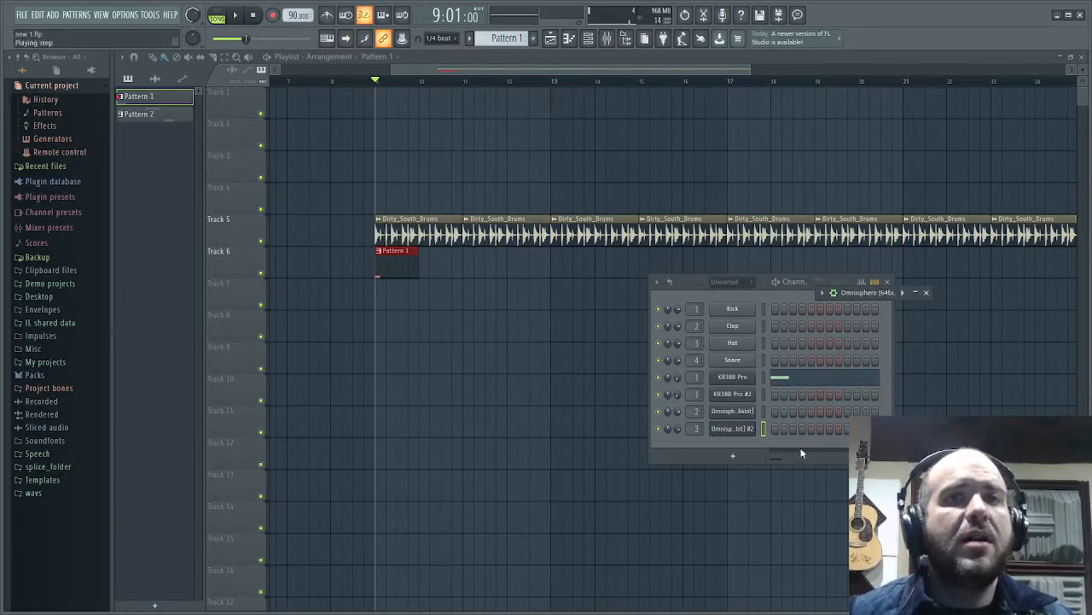
drag(944, 294, 389, 104)
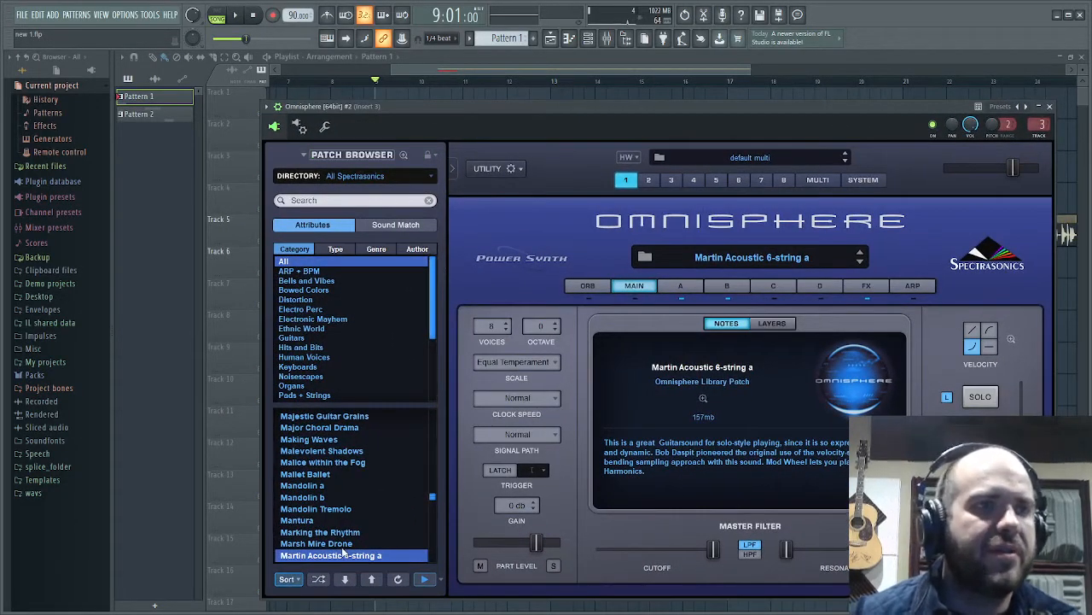
click(303, 128)
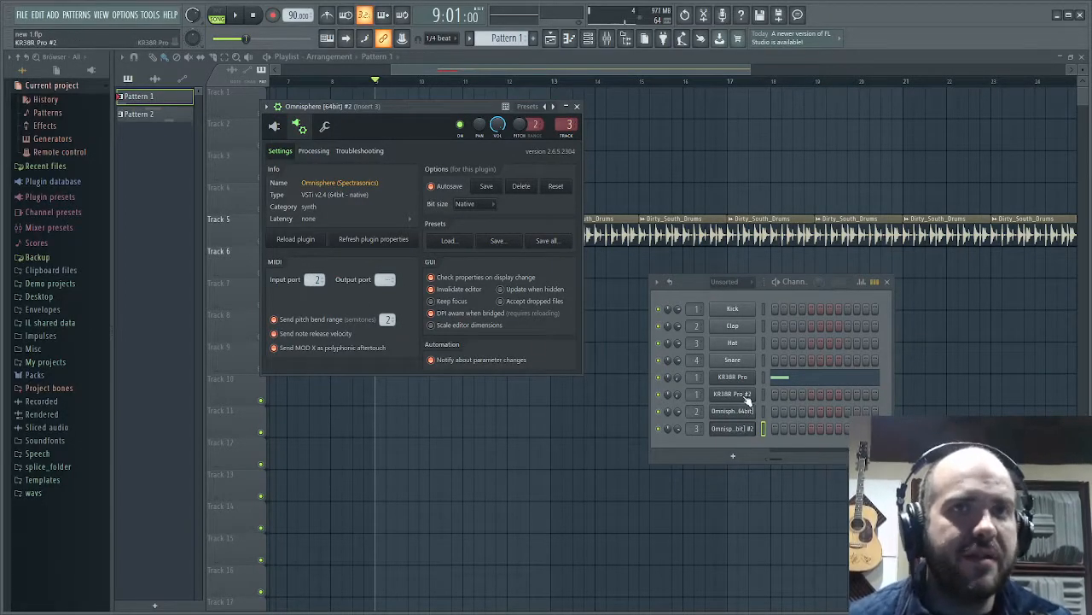
- Return to Omnisphere #2's main interface, load the Martin Acoustic 6-string a patch, and minimize the plugin
click(275, 126)
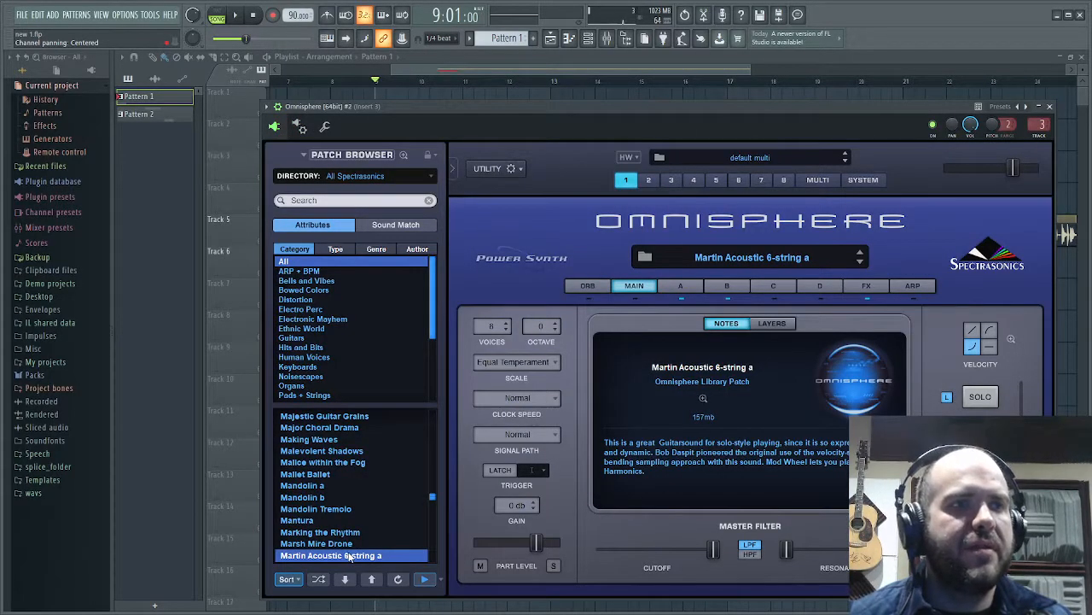
click(349, 556)
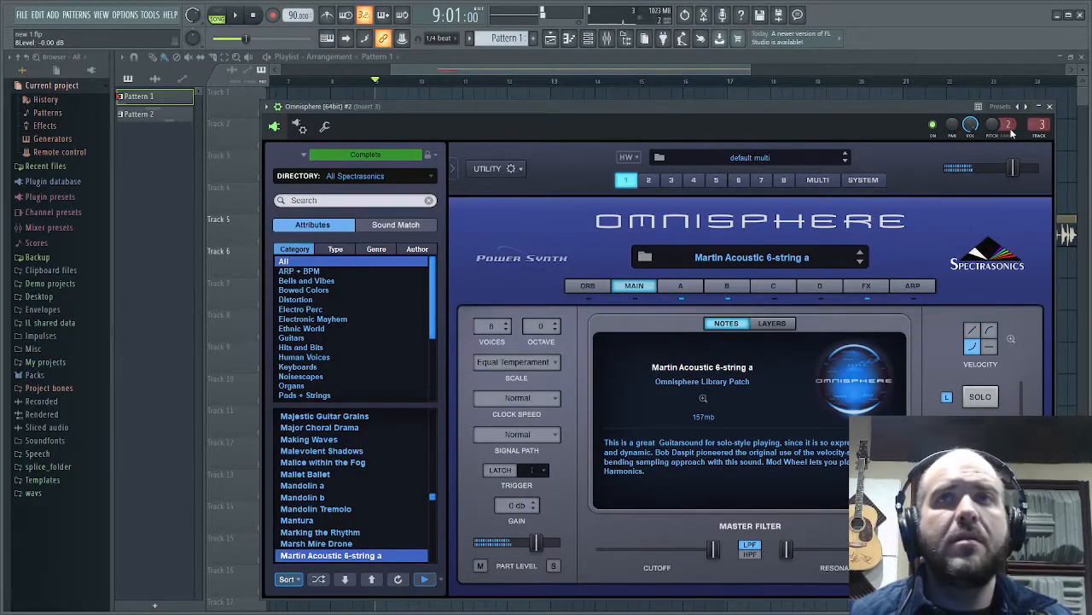
click(1040, 107)
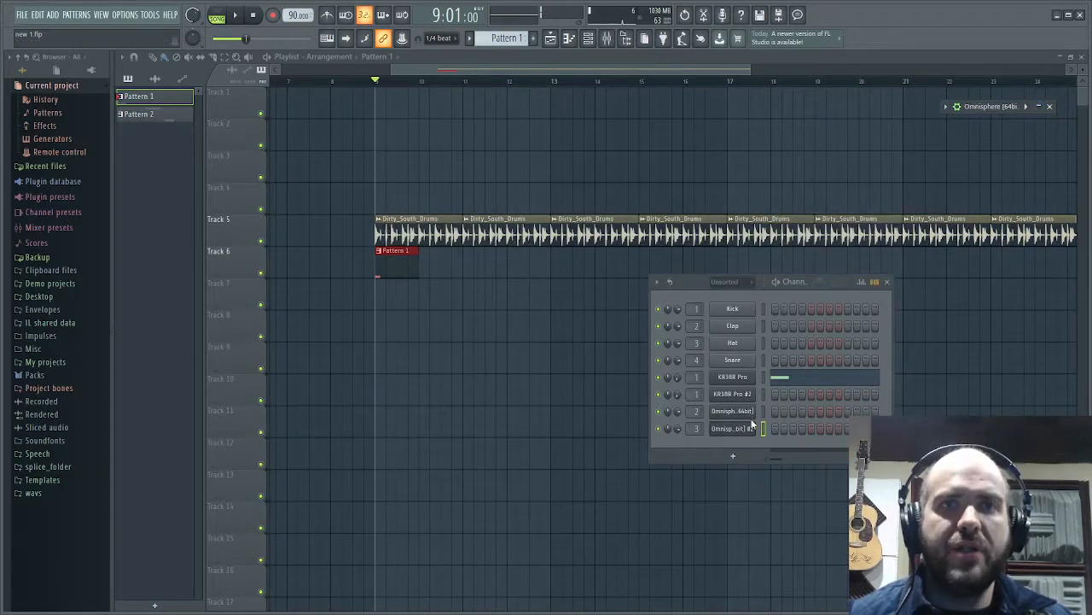
- Place a Pattern 2 clip on Track 7 at bar 9, directly below the Pattern 1 clip
scroll(506, 37, down, 1)
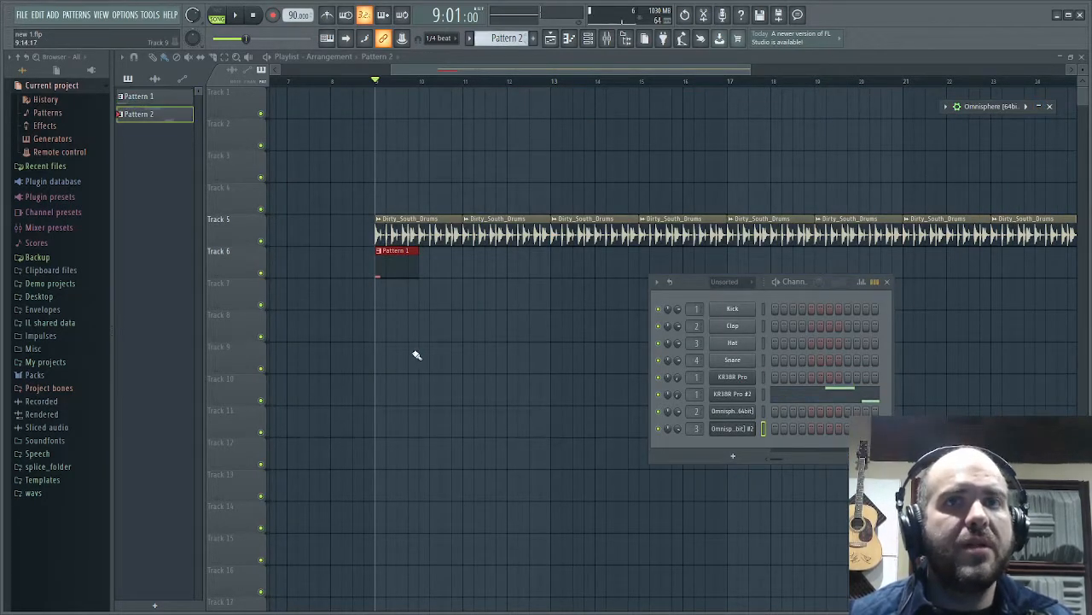
click(404, 288)
drag(428, 298, 398, 308)
scroll(396, 327, up, 5)
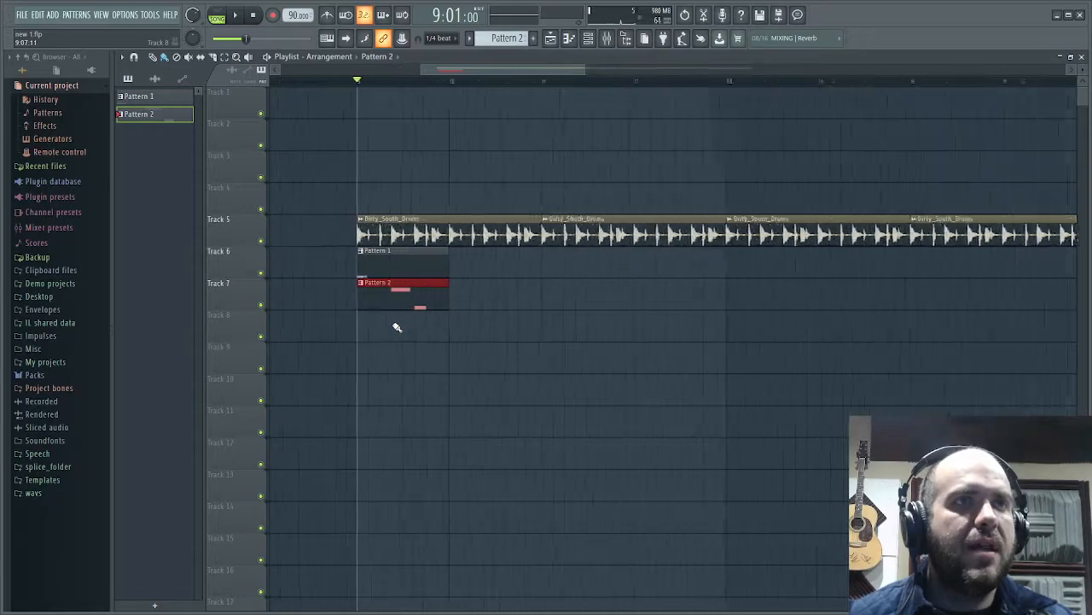
- Open Pattern 2's piano roll for KR38R Pro #2, audition its C5 and G4 notes, and close the piano roll
double_click(395, 300)
scroll(452, 177, up, 4)
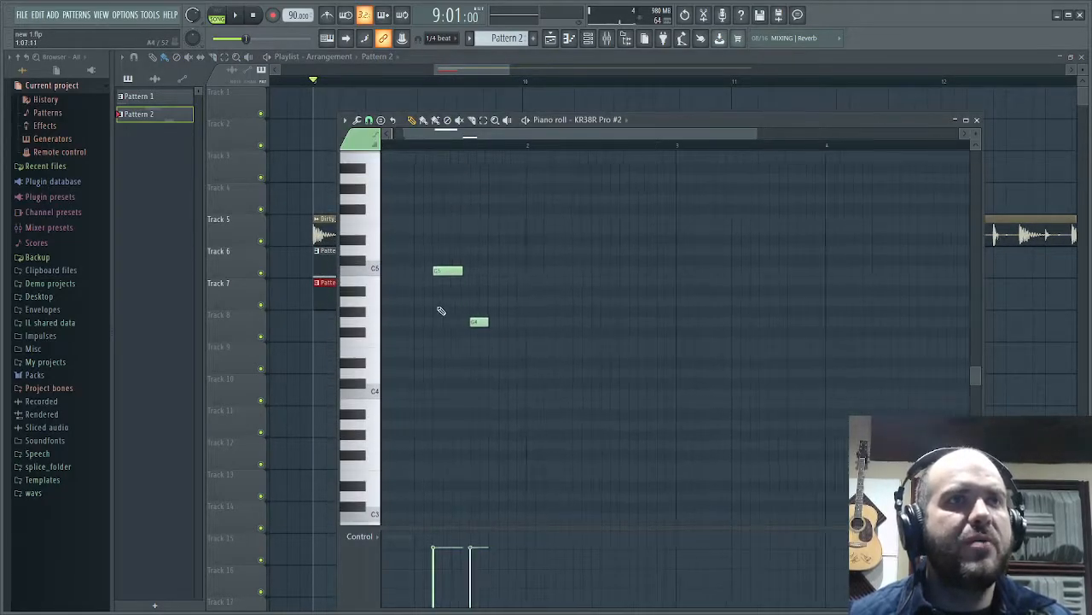
click(457, 268)
click(499, 323)
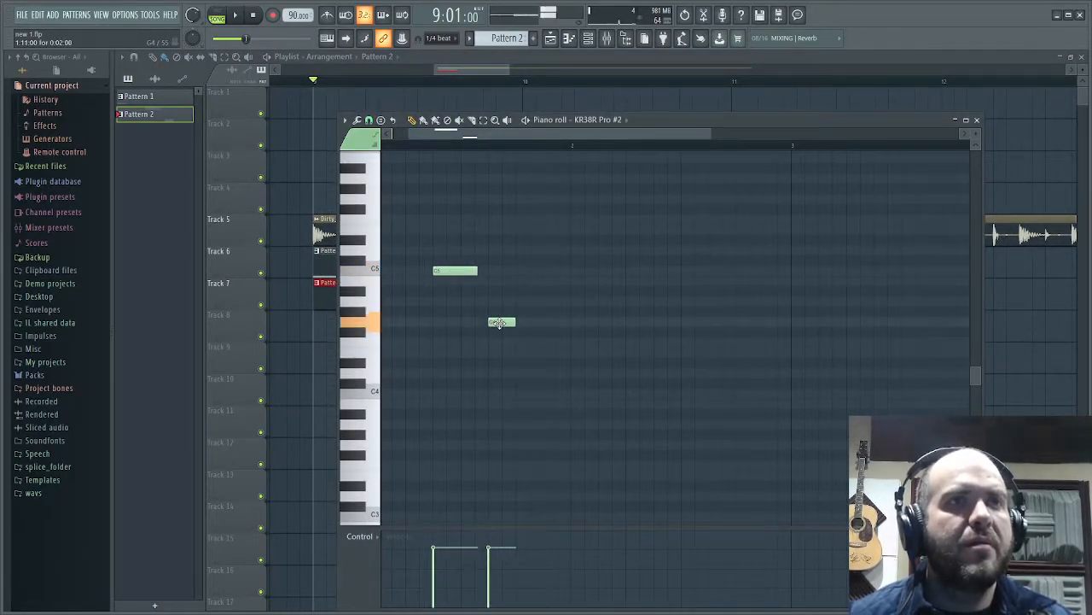
click(489, 69)
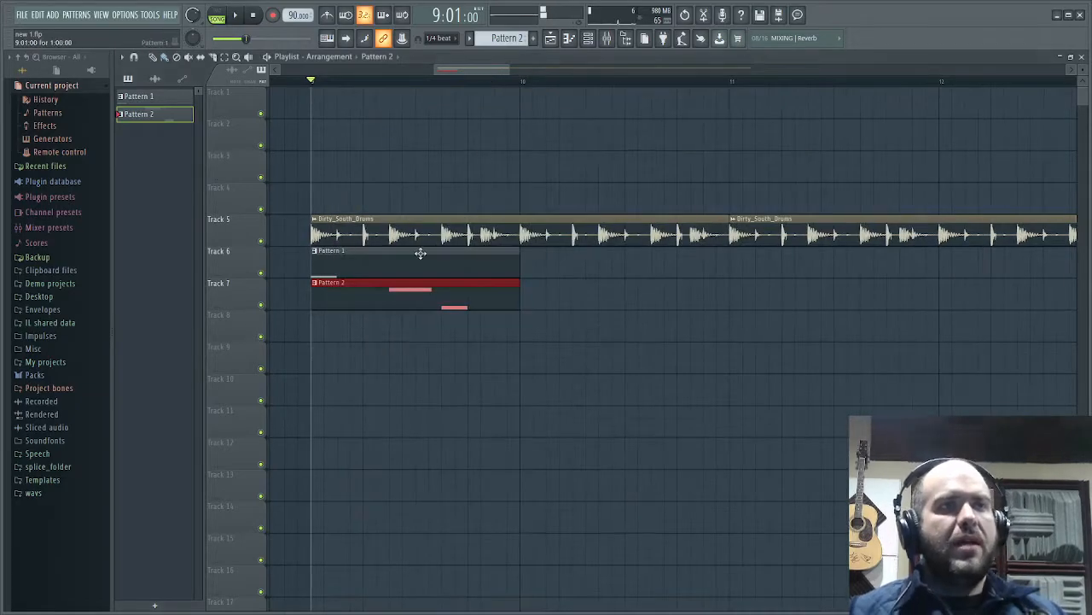
- Reopen KR38R Pro #2's main interface from the channel rack, review its chord sequence and range settings, and close it
click(588, 38)
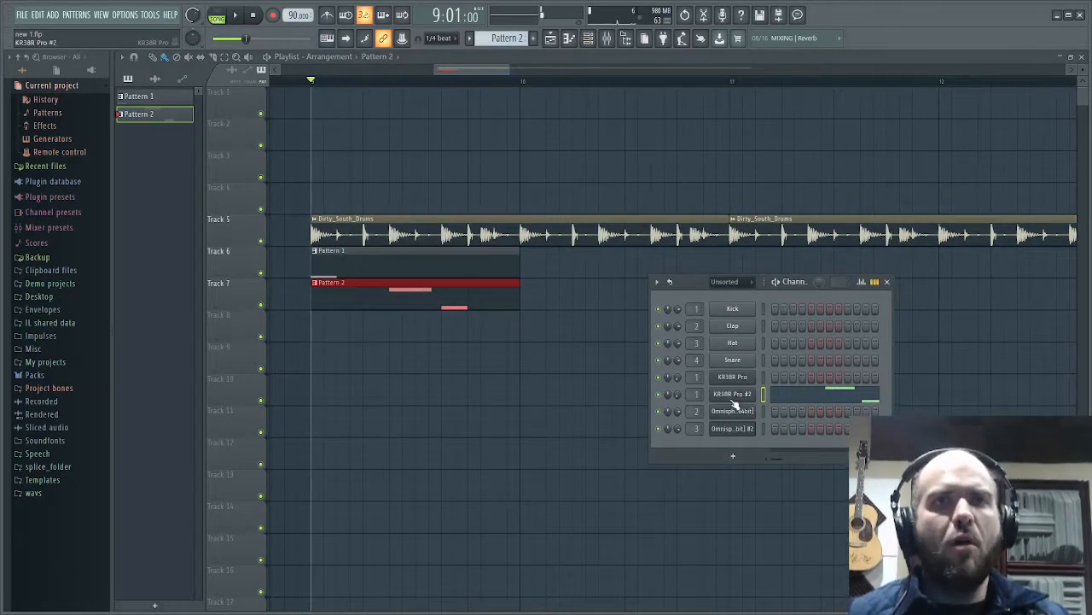
click(732, 394)
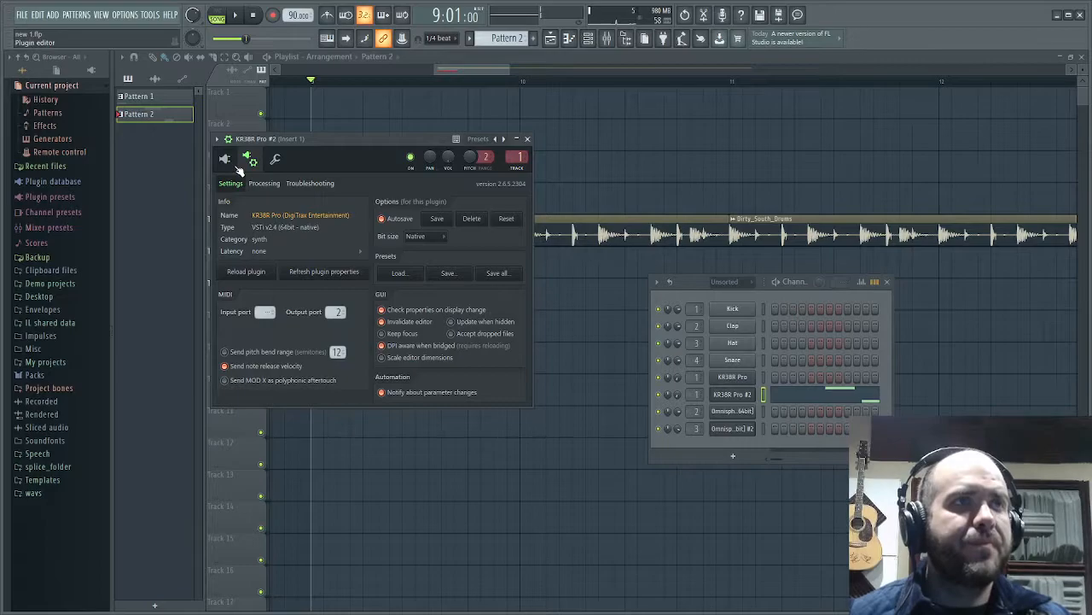
click(225, 160)
drag(478, 142, 605, 132)
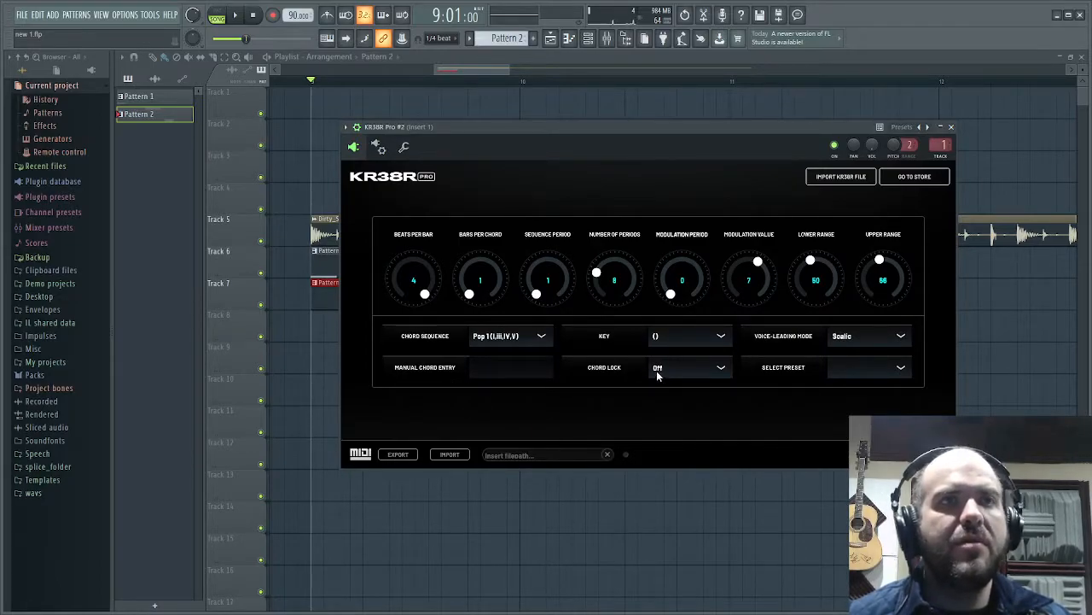
drag(554, 128, 562, 149)
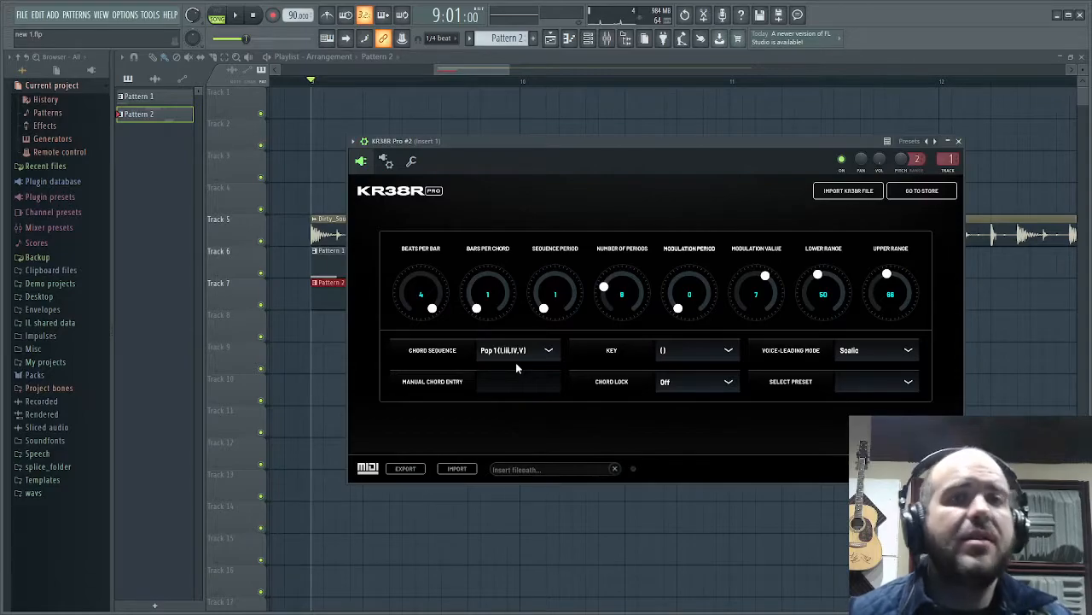
click(959, 141)
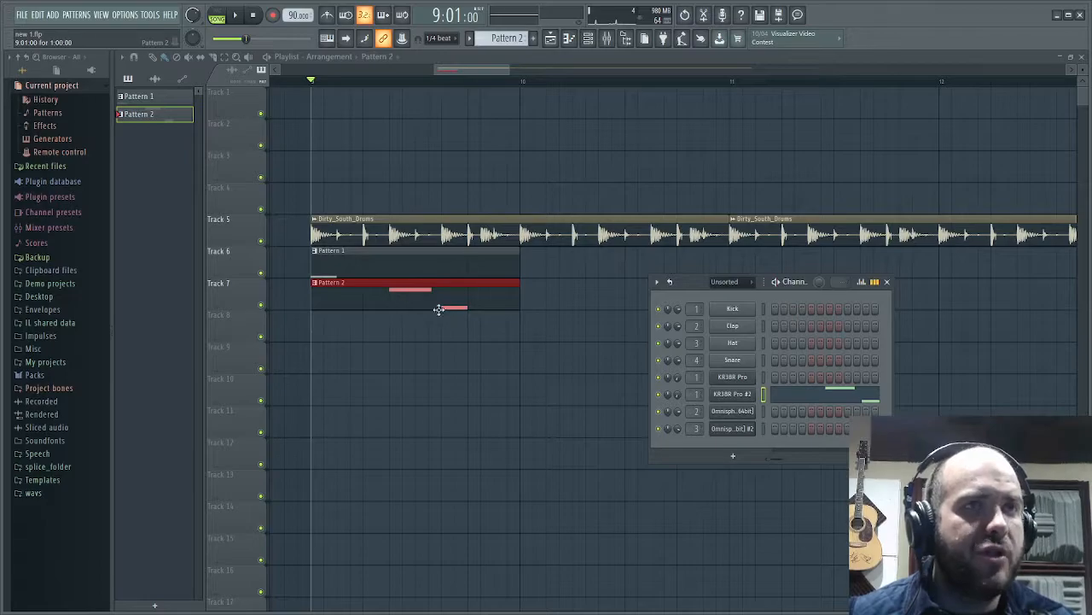
- Play the Pattern 1 and Pattern 2 clips together with the drum loop from bar 9, and stop playback
scroll(312, 149, down, 3)
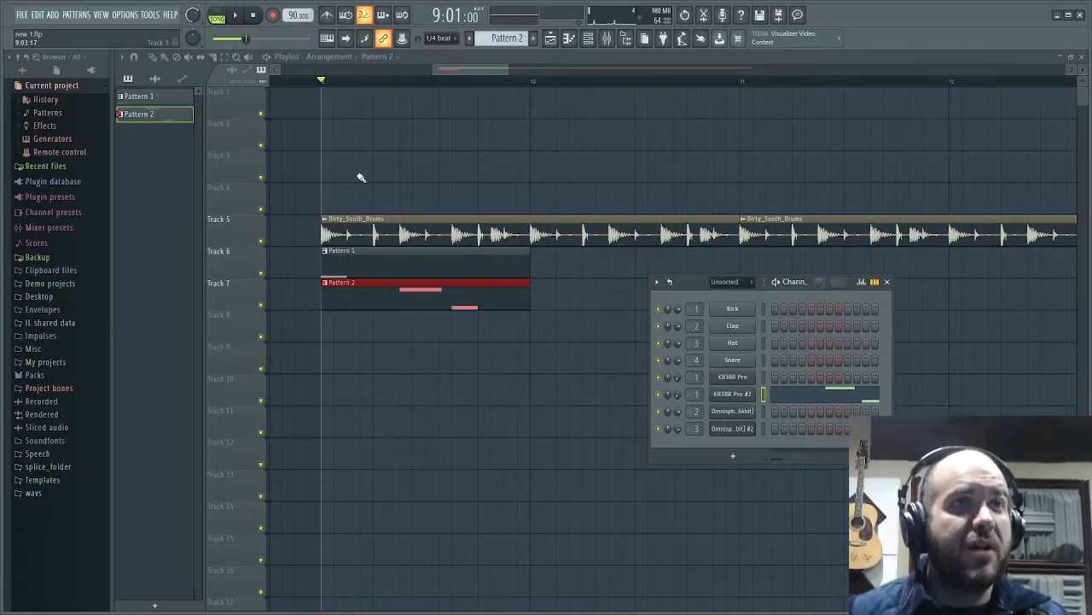
scroll(361, 176, down, 3)
scroll(380, 196, up, 4)
key(space)
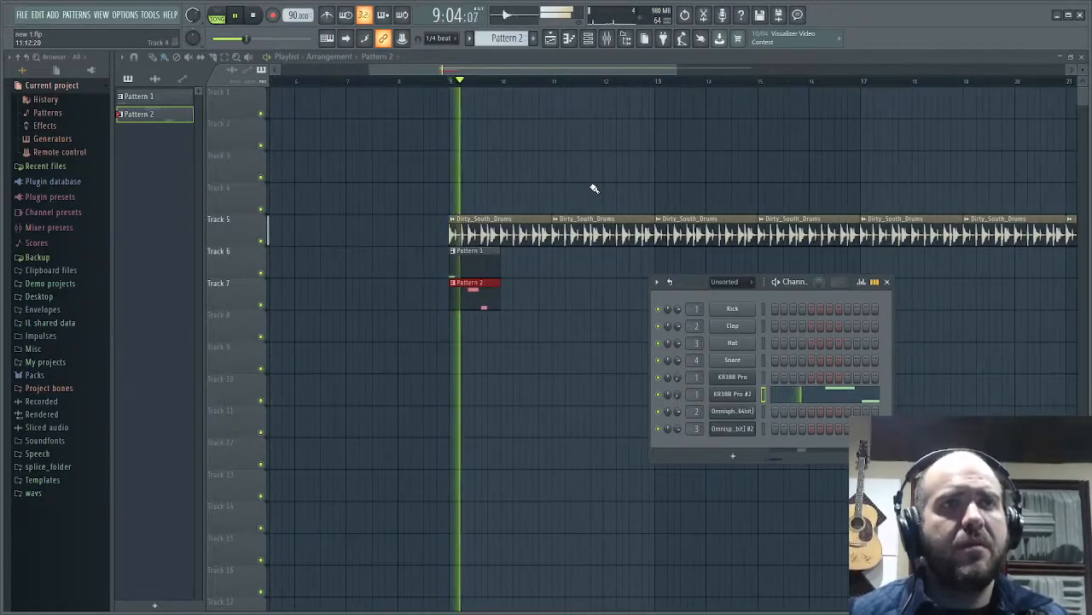
scroll(586, 194, up, 1)
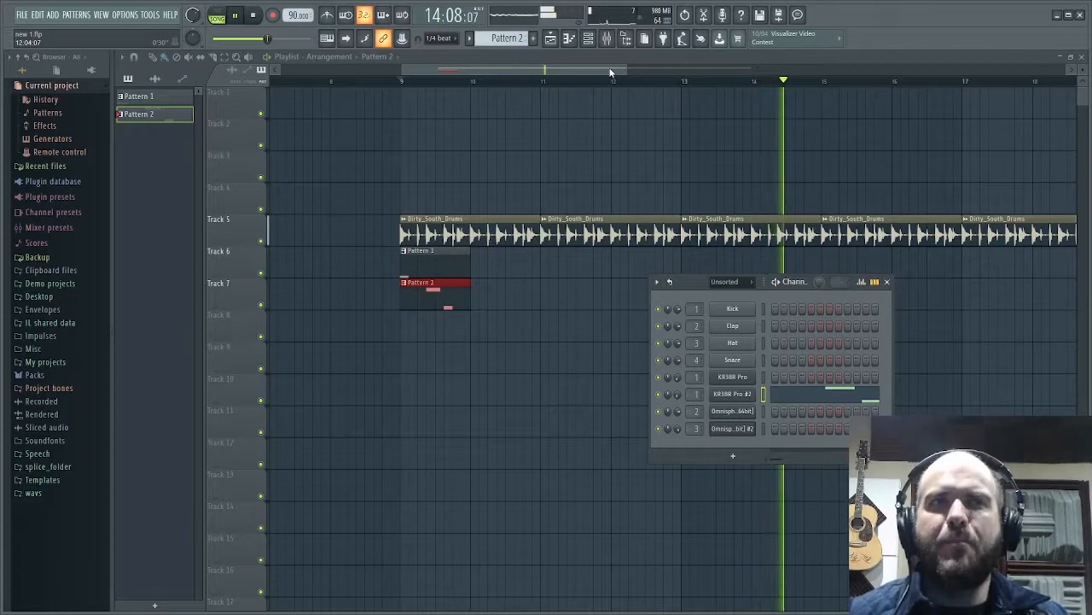
drag(610, 72, 619, 76)
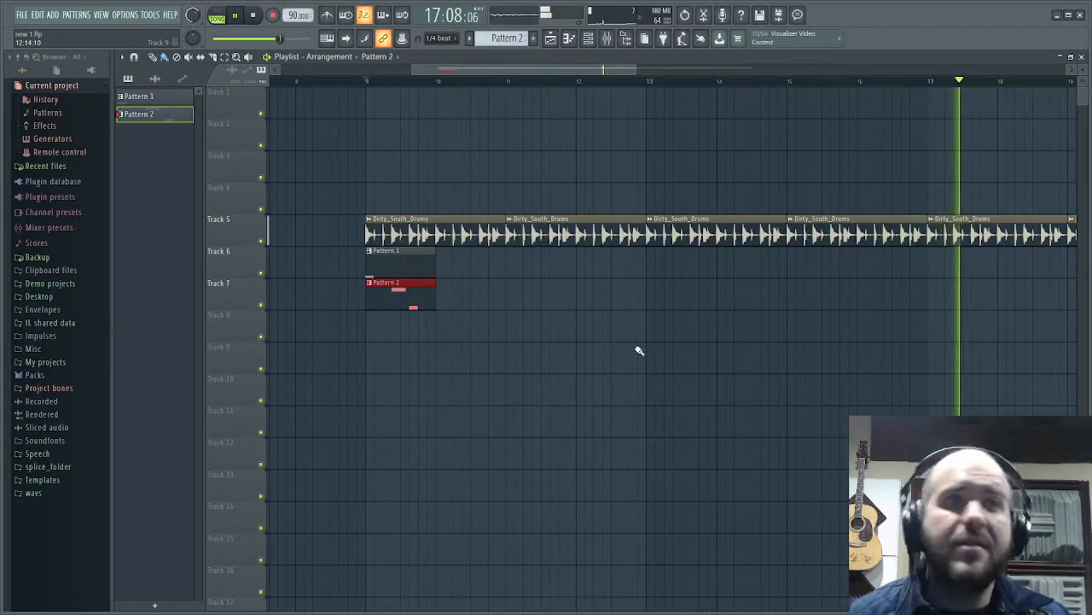
scroll(639, 350, down, 4)
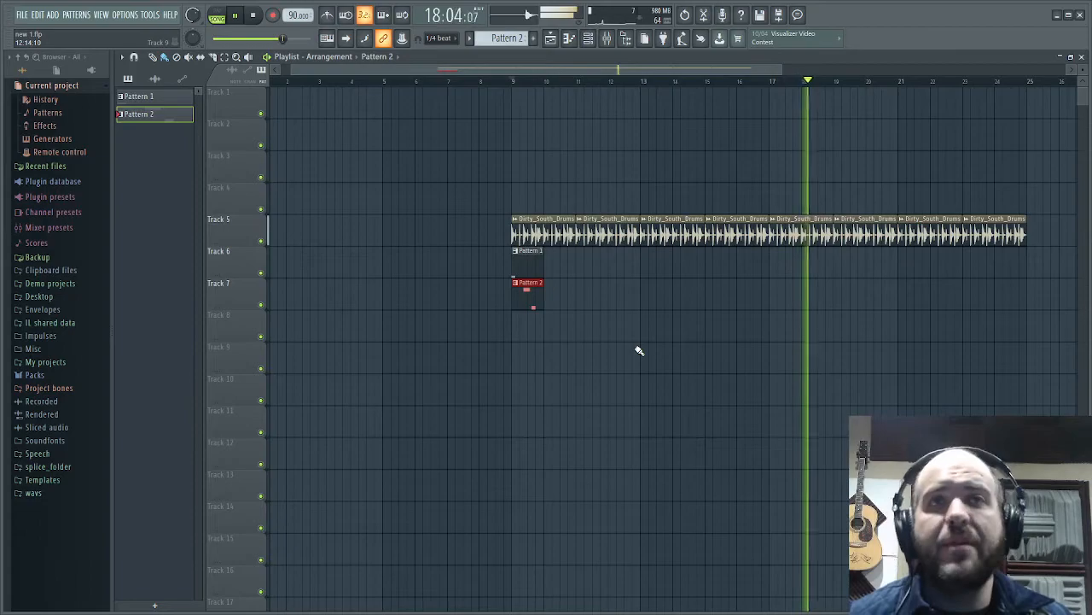
key(space)
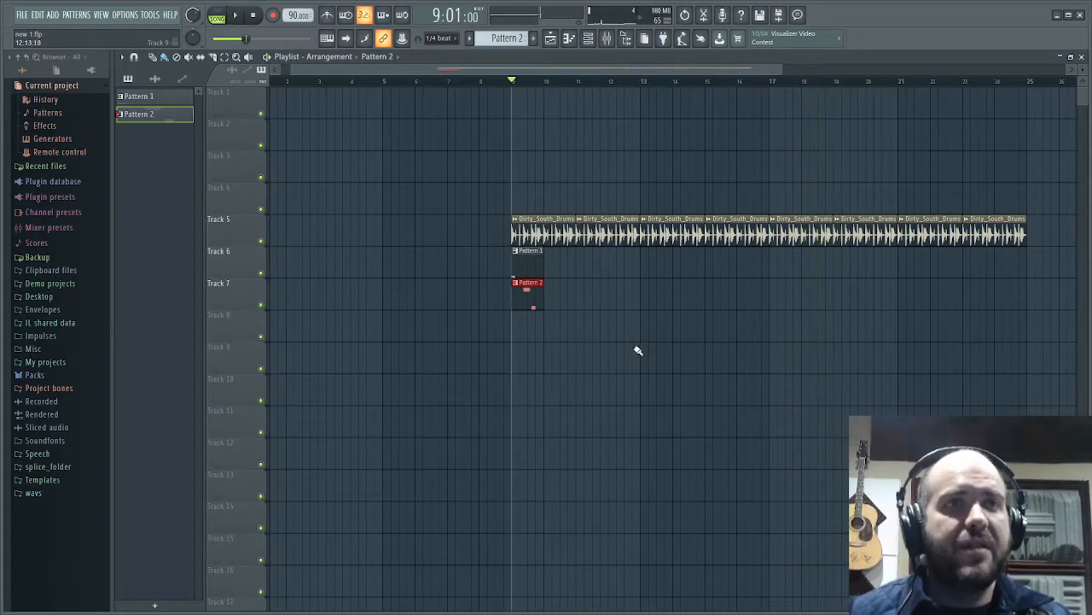
- Open the first KR38R Pro from the channel rack to examine its upper range and chord sequence settings
scroll(569, 286, up, 4)
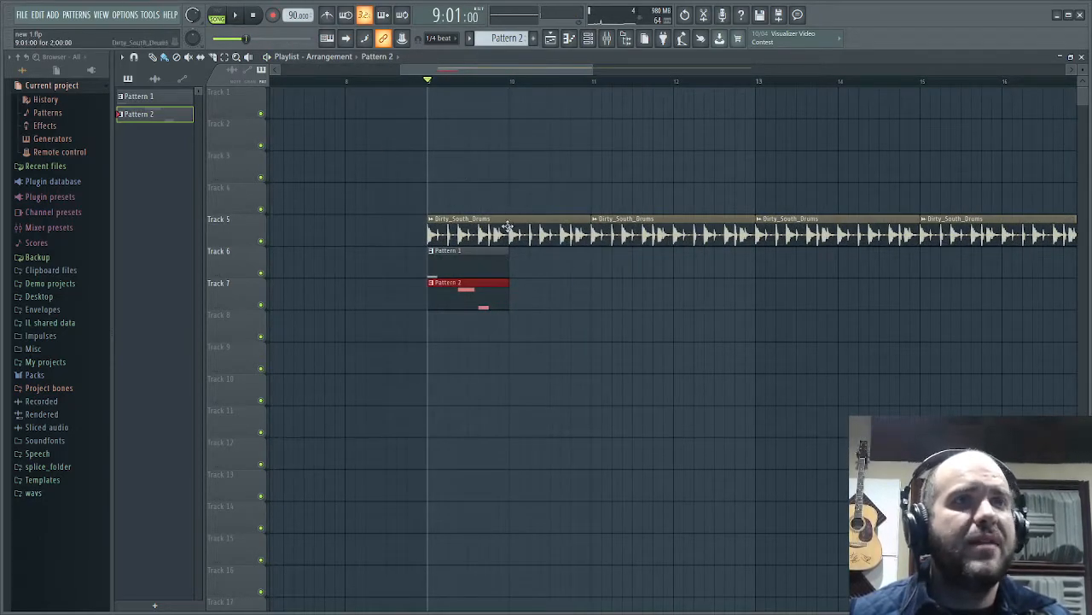
click(600, 38)
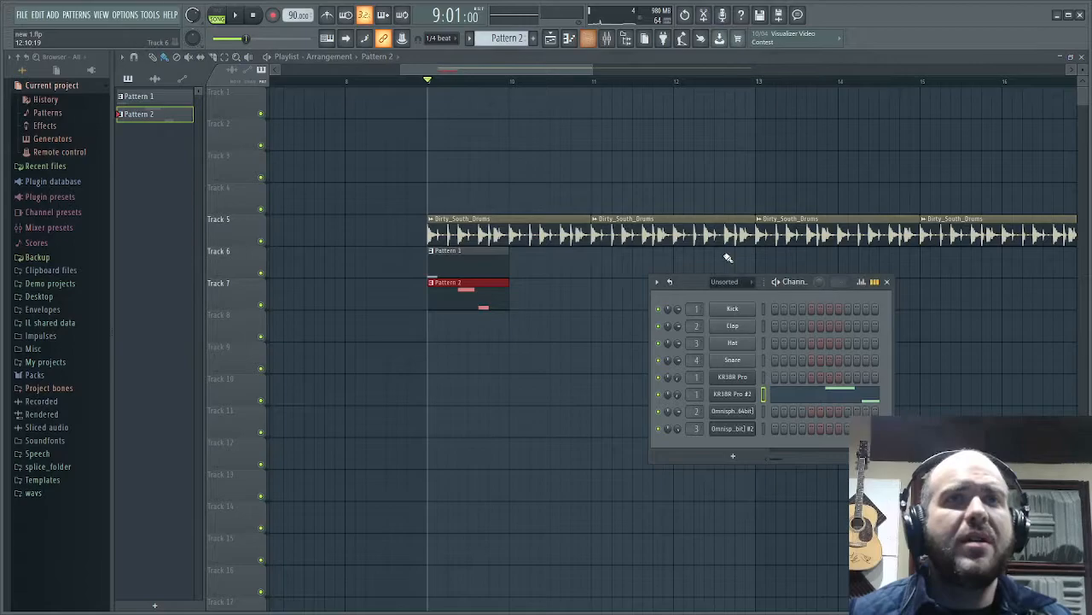
click(733, 377)
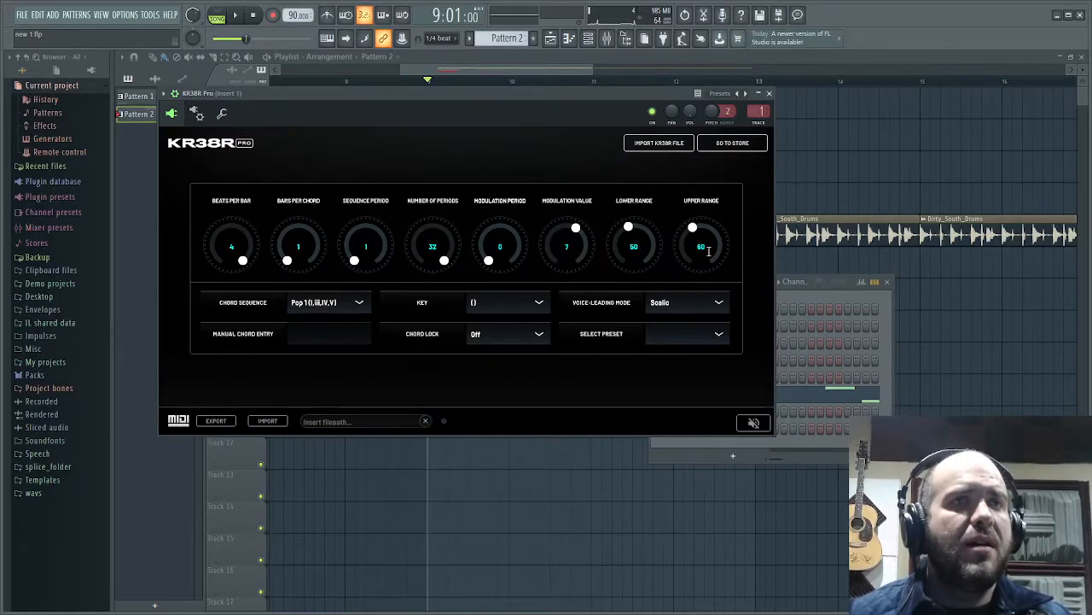
drag(694, 227, 693, 228)
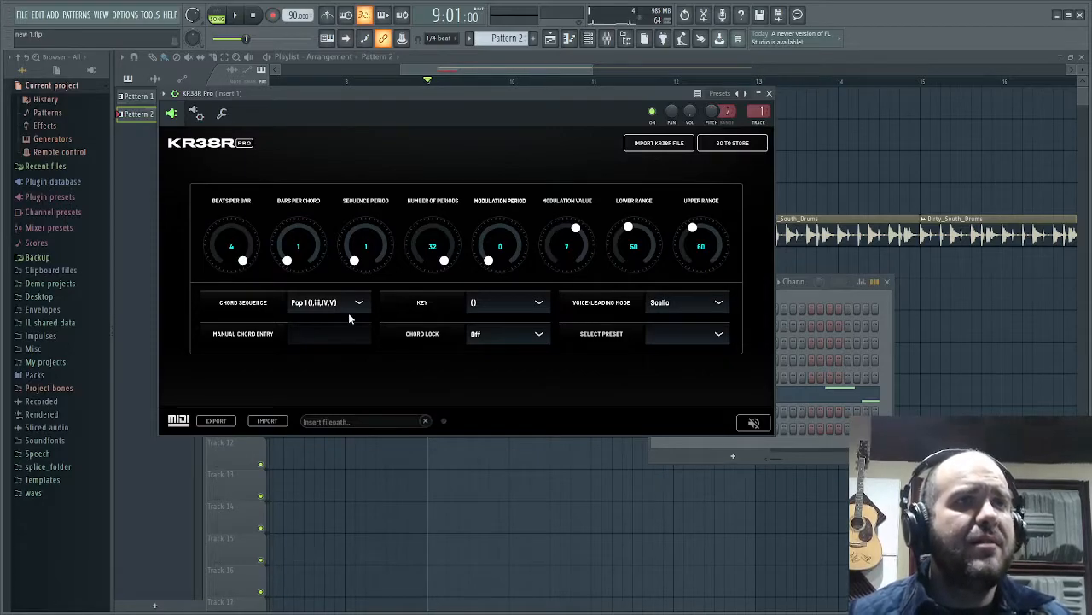
drag(667, 98, 858, 143)
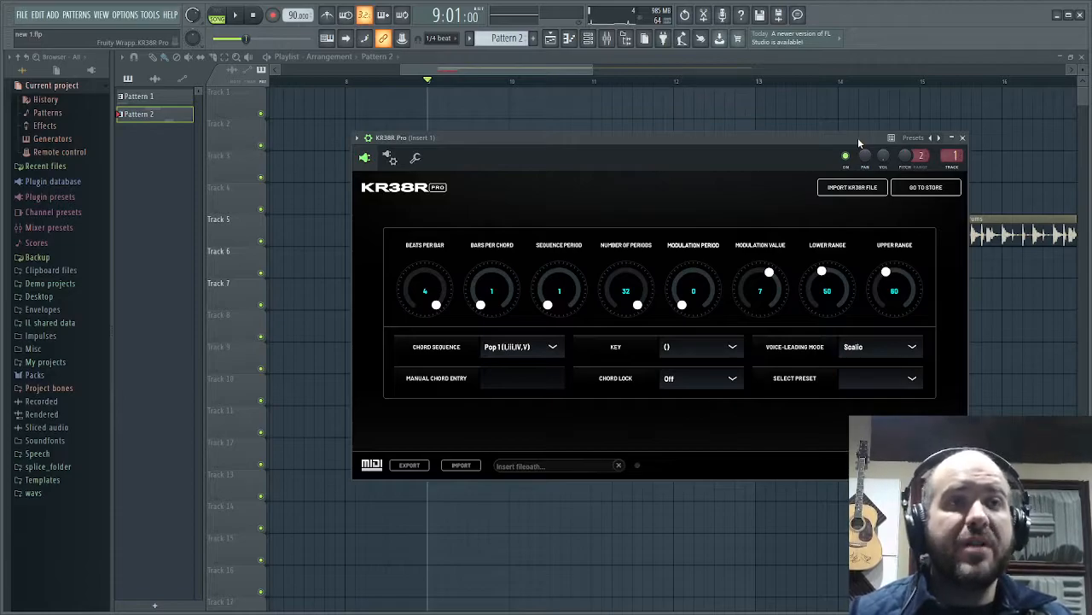